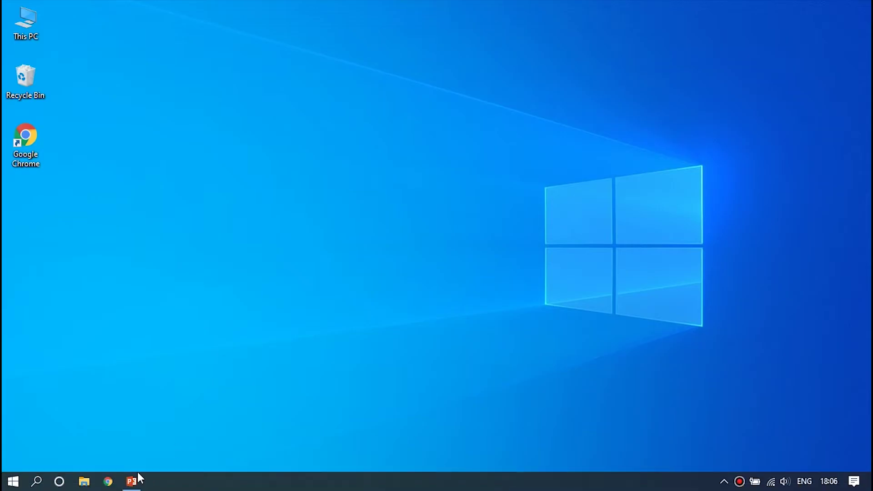
Bring up the WED presentation and browse slides 1–4, returning to the title slide
{"action": "left_click", "coordinate": [135, 479]}
{"action": "left_click", "coordinate": [95, 242]}
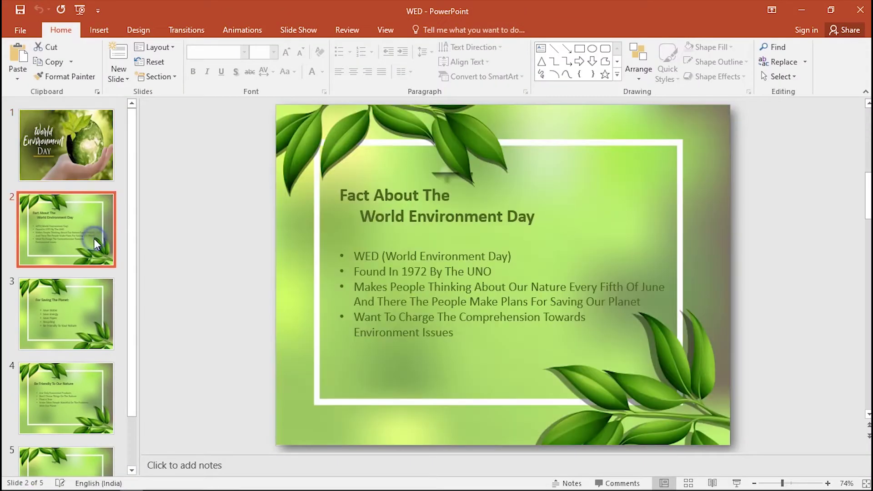
{"action": "left_click", "coordinate": [85, 313]}
{"action": "left_click", "coordinate": [80, 397]}
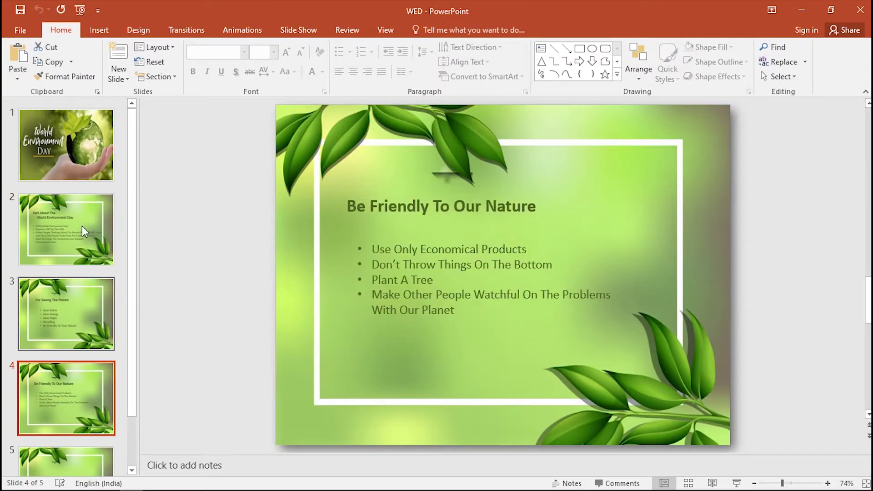
{"action": "left_click", "coordinate": [87, 146]}
Add the author's byline at slide 1's lower left at 32 pt, then select PowerPoint in Task Manager
{"action": "left_click", "coordinate": [98, 30]}
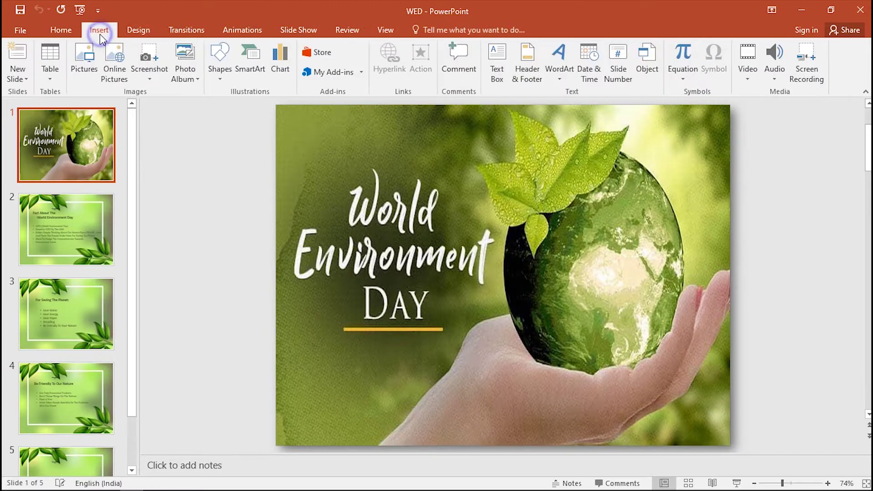
{"action": "left_click", "coordinate": [497, 59]}
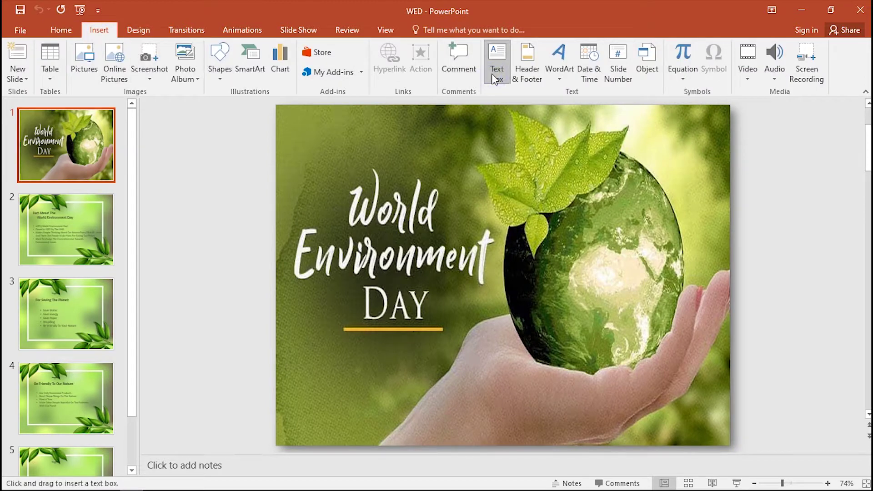
{"action": "left_click", "coordinate": [309, 385]}
{"action": "type", "text": "By Soniya"}
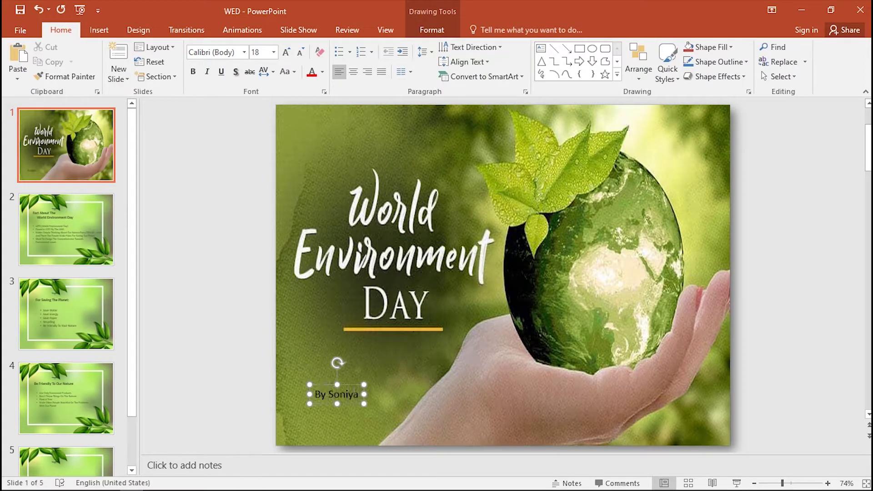
{"action": "left_click", "coordinate": [302, 405]}
{"action": "key", "text": "ctrl+shift+period"}
{"action": "key", "text": "ctrl+shift+period"}
{"action": "key", "text": "ctrl+shift+period"}
{"action": "key", "text": "ctrl+shift+period"}
{"action": "left_click", "coordinate": [266, 369]}
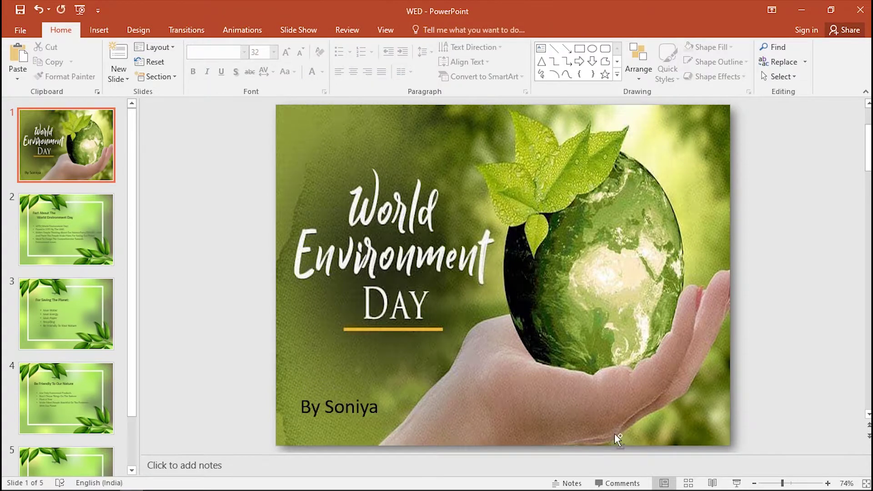
{"action": "key", "text": "ctrl+shift+Escape"}
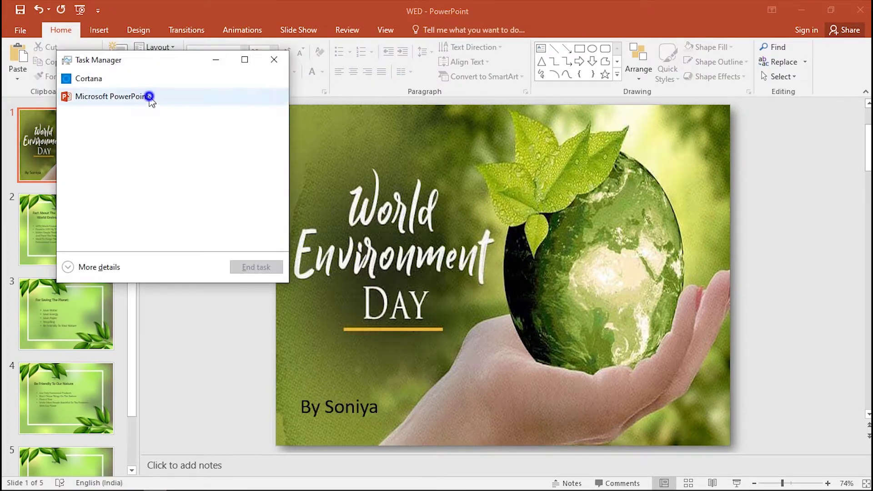
{"action": "left_click", "coordinate": [148, 96]}
End PowerPoint's task, relaunch PowerPoint 2016 via a 'powe' search, and reopen WED from Recent
{"action": "left_click", "coordinate": [244, 269]}
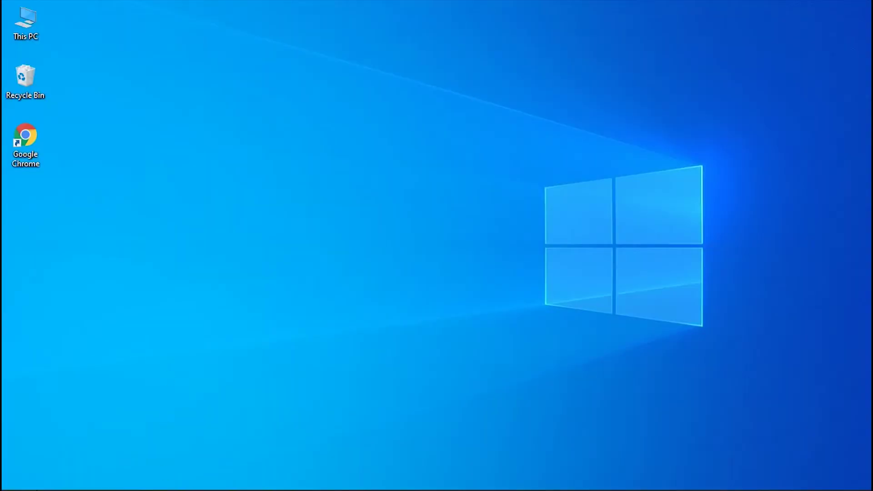
{"action": "left_click", "coordinate": [36, 481]}
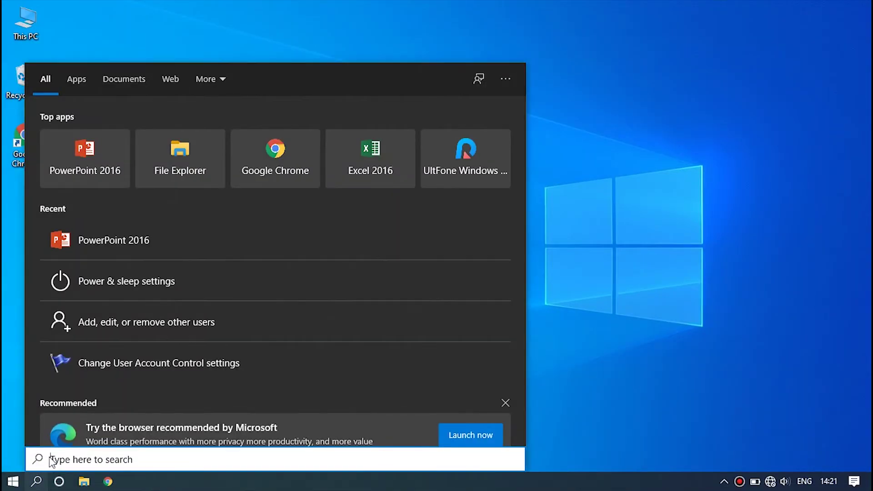
{"action": "type", "text": "power"}
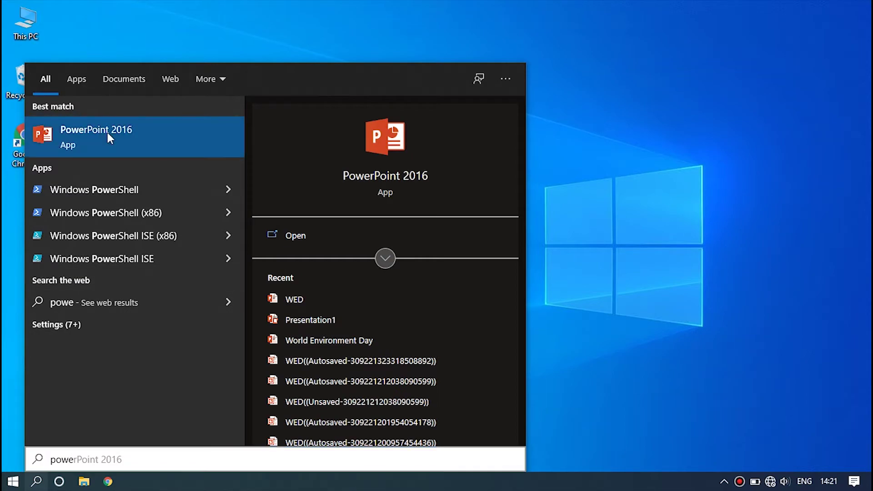
{"action": "left_click", "coordinate": [107, 132]}
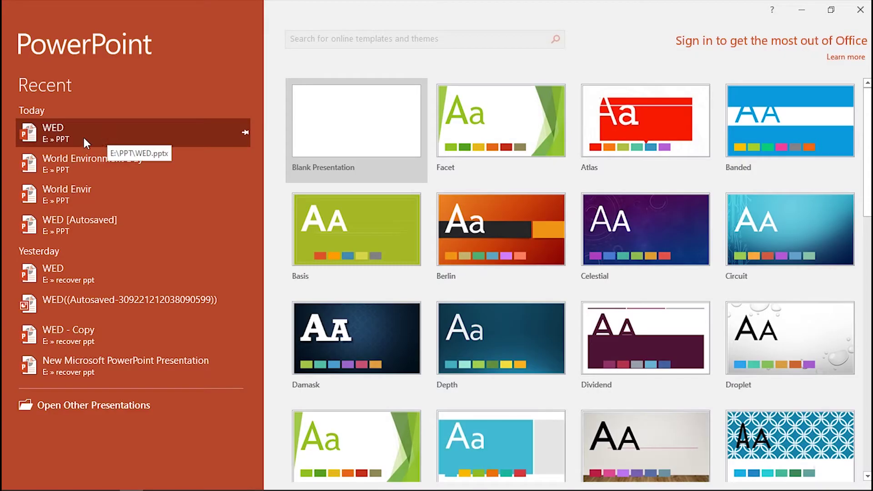
{"action": "left_click", "coordinate": [73, 138]}
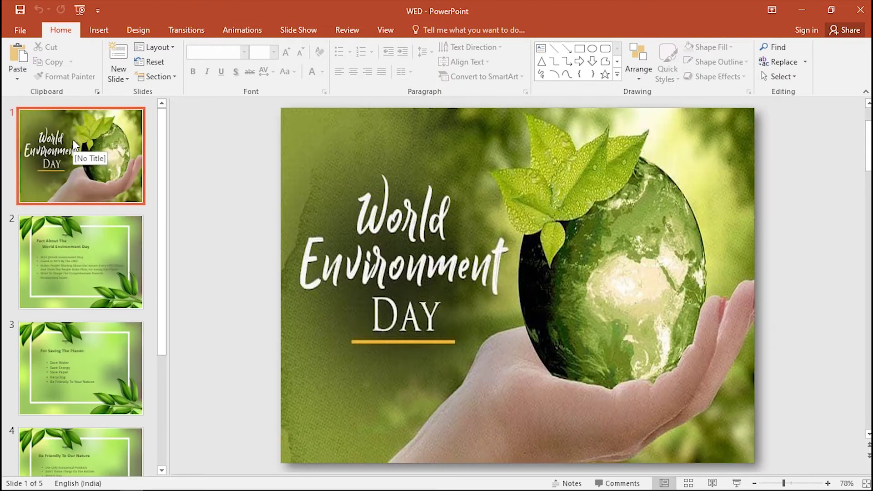
Through File > Open > Recover Unsaved Presentations, pick WED1 in the UnsavedFiles folder
{"action": "left_click", "coordinate": [118, 148]}
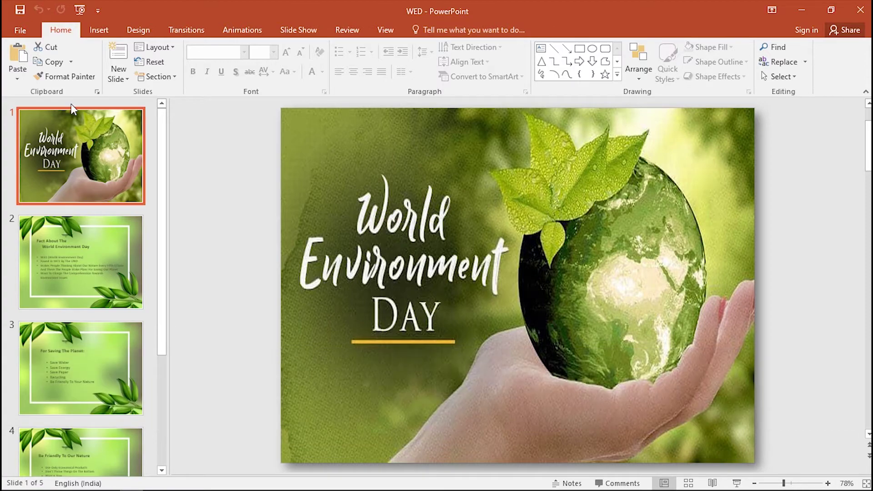
{"action": "left_click", "coordinate": [30, 36]}
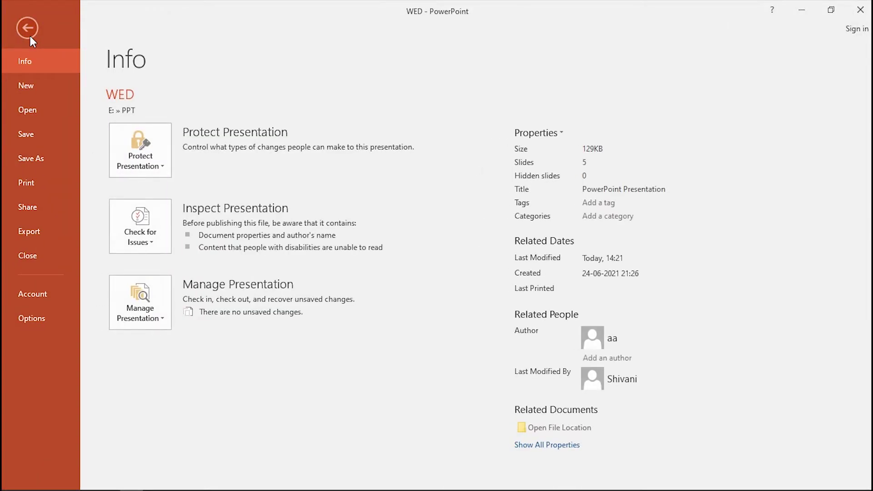
{"action": "left_click", "coordinate": [34, 110]}
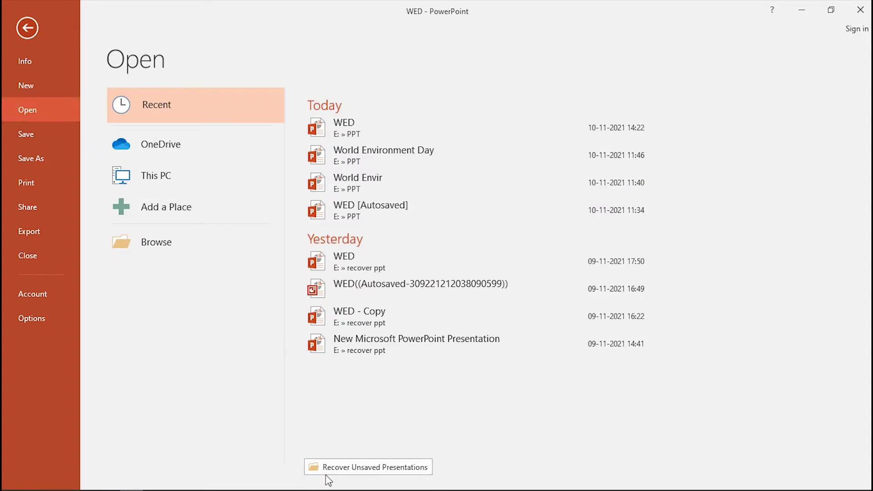
{"action": "left_click", "coordinate": [363, 469]}
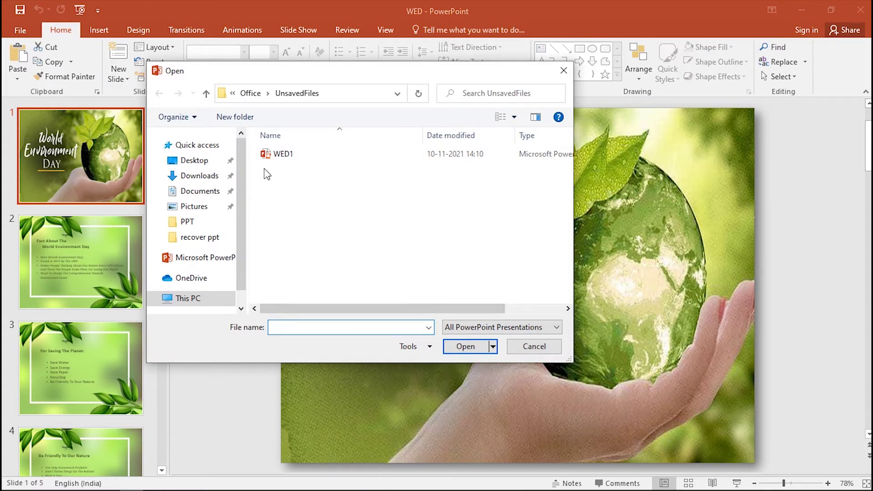
{"action": "left_click", "coordinate": [300, 155]}
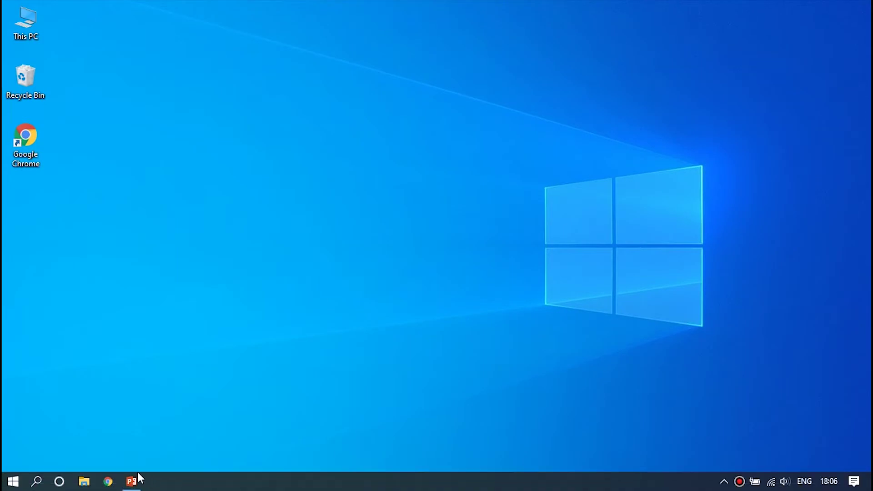
Bring WED forward and browse slides 1–4, ending on the title slide
{"action": "left_click", "coordinate": [132, 481]}
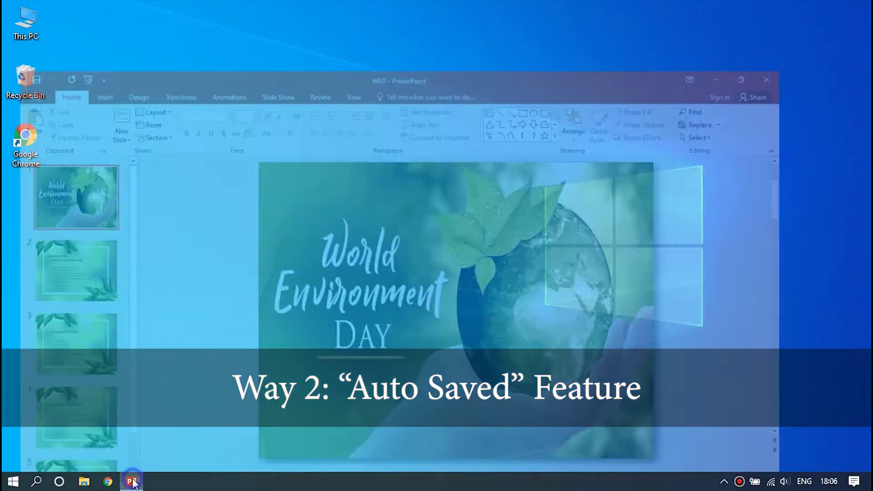
{"action": "left_click", "coordinate": [91, 237]}
{"action": "left_click", "coordinate": [86, 314]}
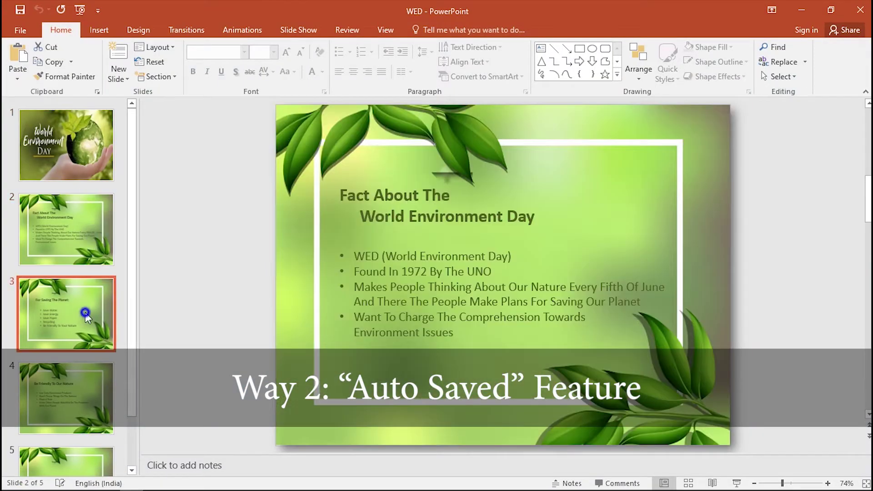
{"action": "left_click", "coordinate": [80, 382]}
{"action": "left_click", "coordinate": [95, 169]}
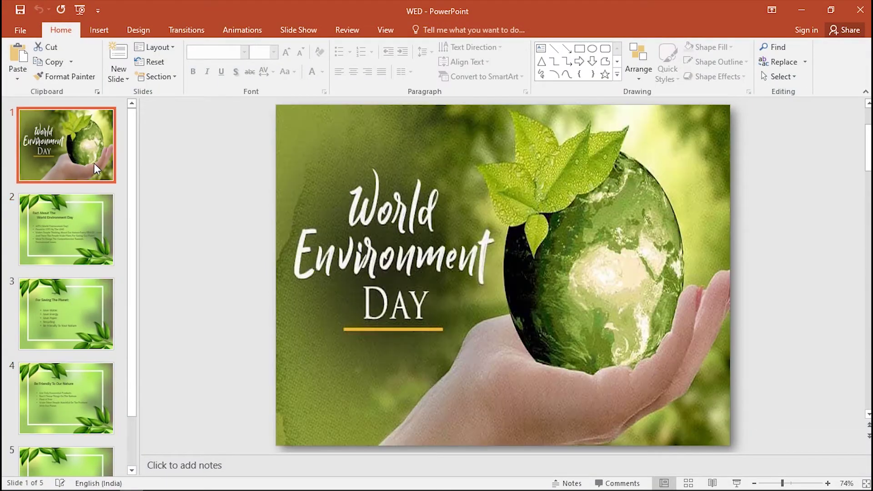
In Save options, enable AutoRecover every 1 minute and keep the last autosaved version
{"action": "left_click", "coordinate": [32, 28]}
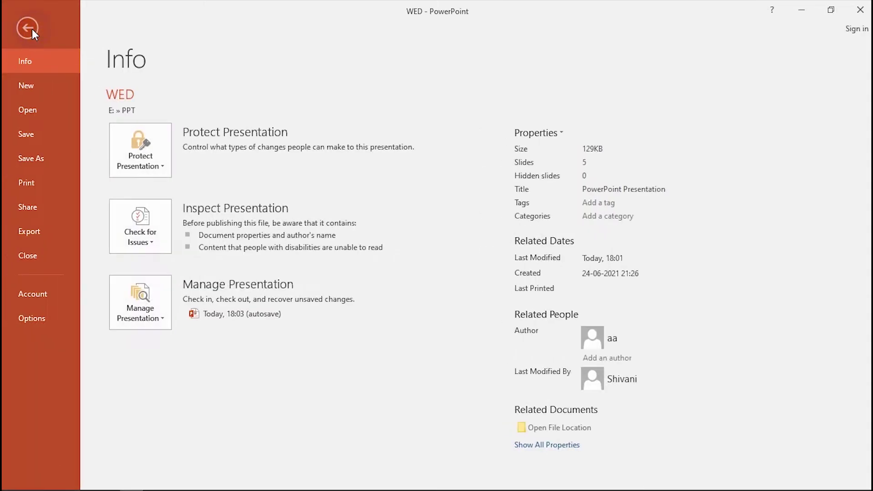
{"action": "left_click", "coordinate": [33, 317]}
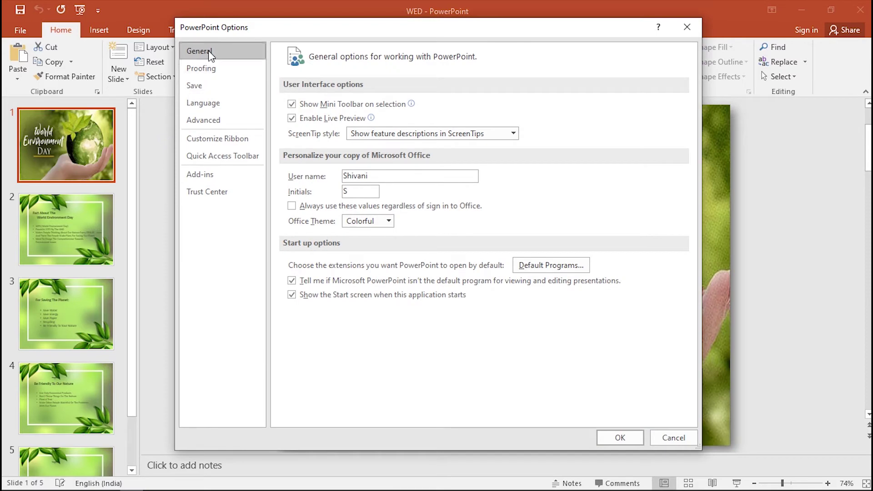
{"action": "left_click", "coordinate": [204, 89]}
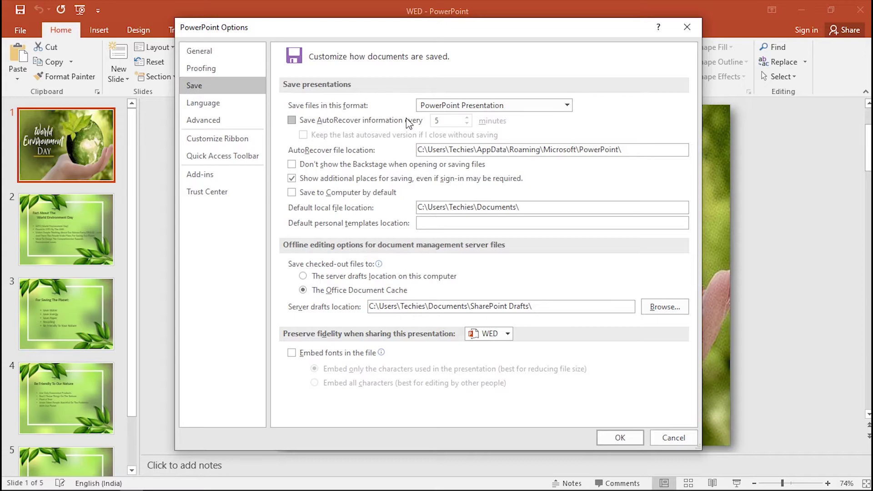
{"action": "left_click", "coordinate": [292, 121]}
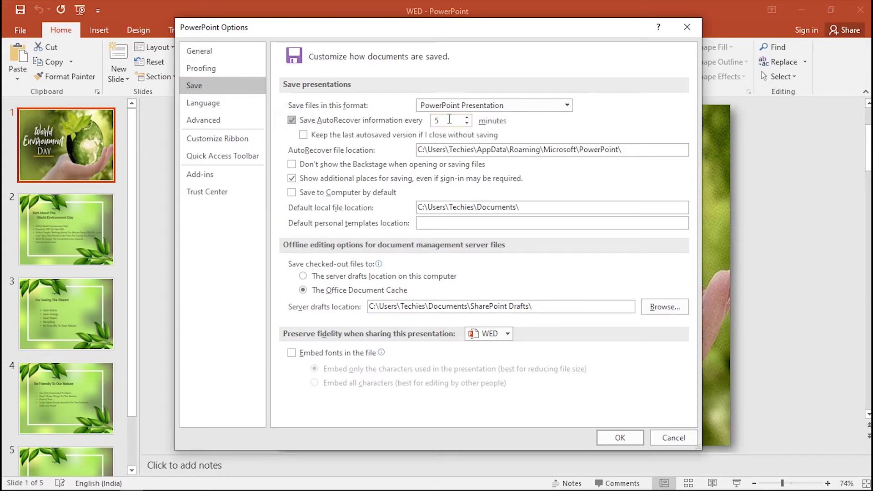
{"action": "left_click", "coordinate": [466, 124]}
{"action": "left_click", "coordinate": [466, 124]}
{"action": "left_click", "coordinate": [466, 124]}
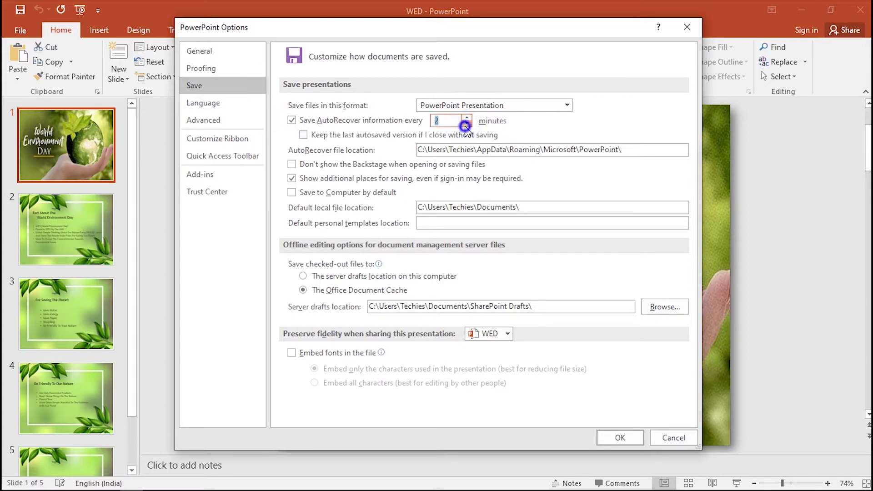
{"action": "left_click", "coordinate": [467, 124]}
{"action": "left_click", "coordinate": [303, 135]}
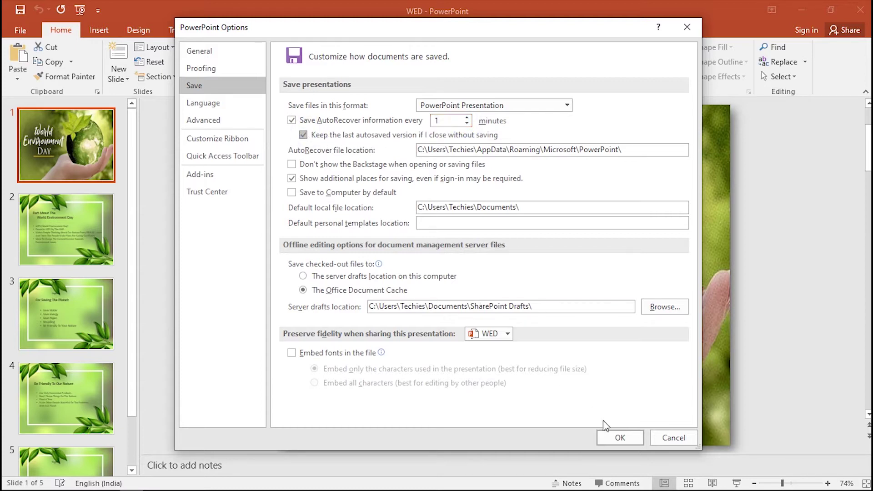
{"action": "left_click", "coordinate": [612, 436]}
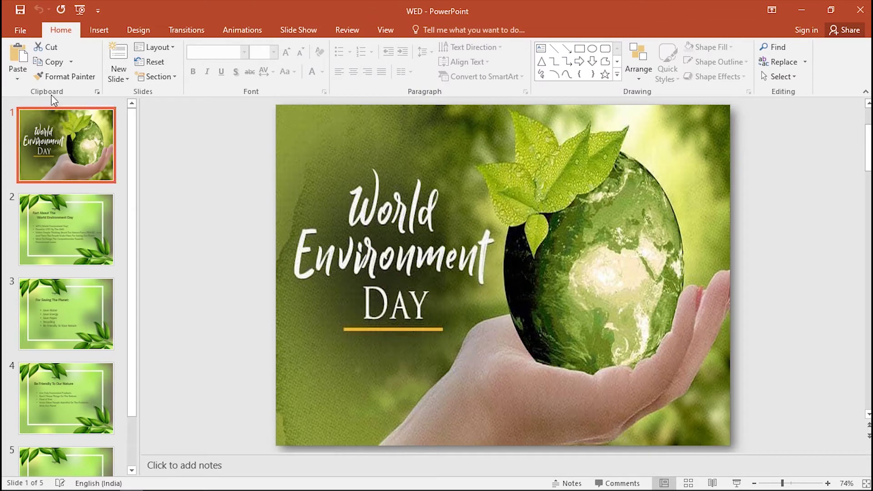
Insert a text box with the author's byline at the title slide's lower left
{"action": "left_click", "coordinate": [99, 32]}
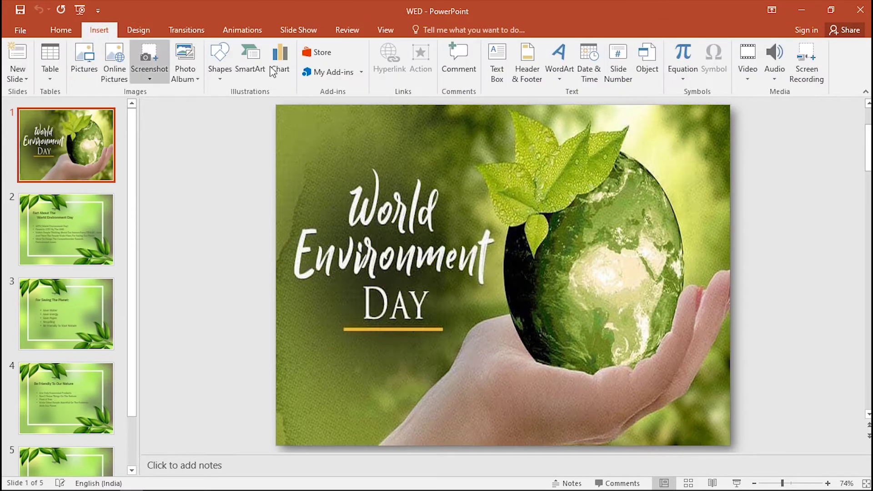
{"action": "left_click", "coordinate": [496, 77]}
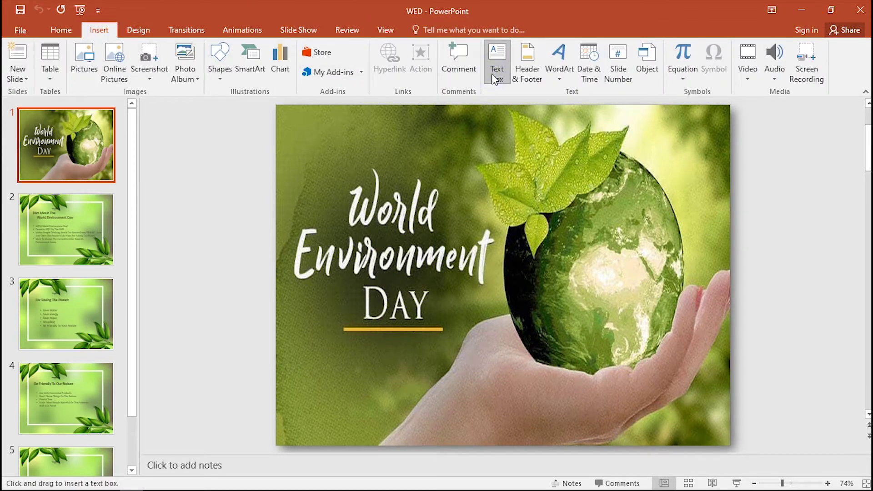
{"action": "left_click", "coordinate": [307, 384]}
{"action": "type", "text": "By Soniya"}
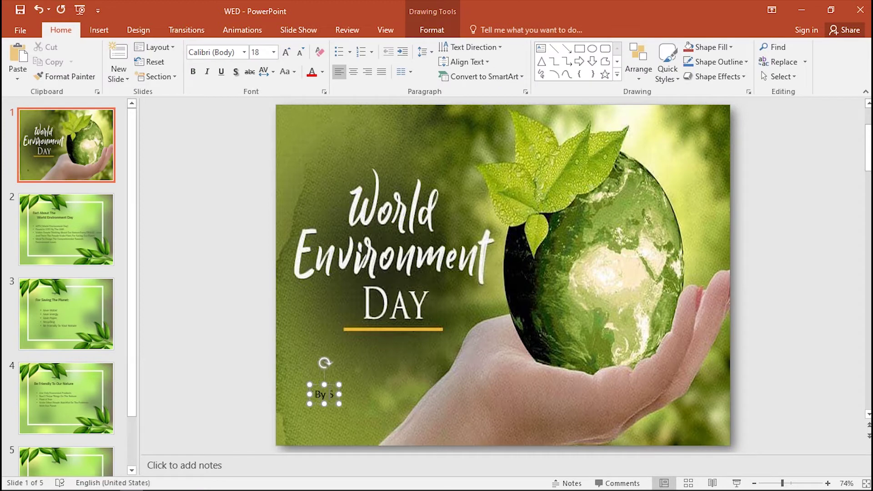
Enlarge the byline to 32 pt, nudge it lower-left, and bring up Task Manager
{"action": "triple_click", "coordinate": [340, 391]}
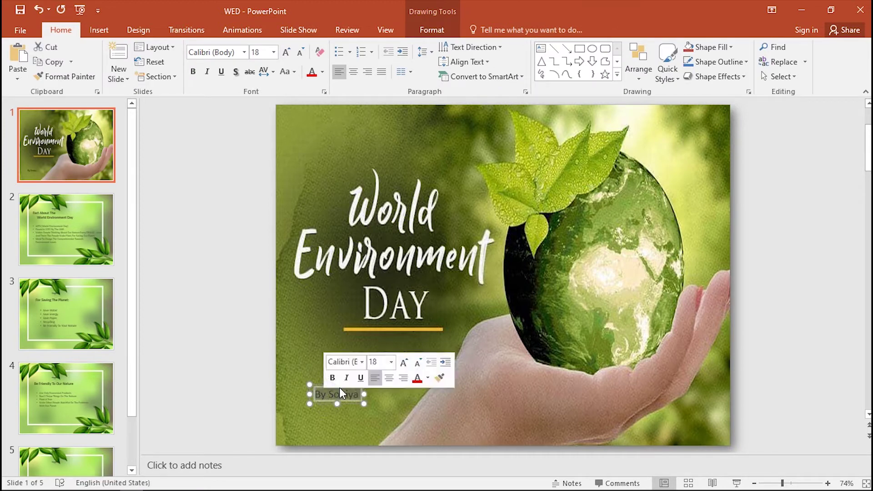
{"action": "left_click", "coordinate": [392, 363]}
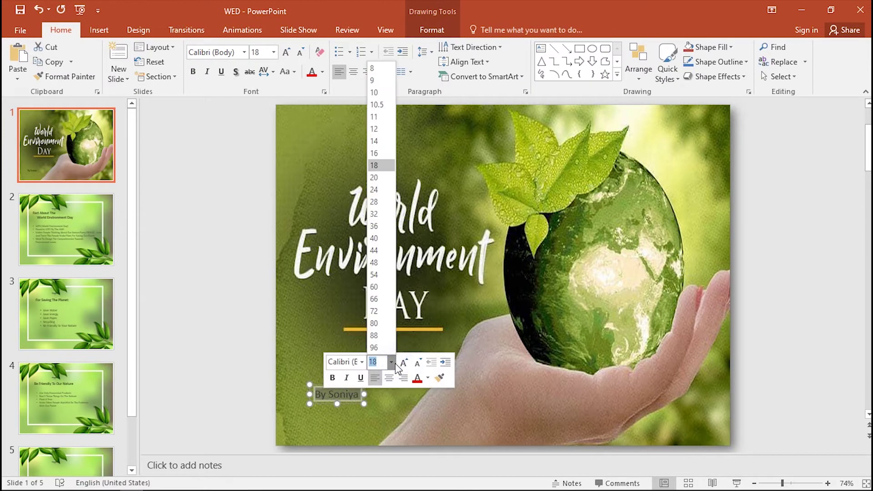
{"action": "left_click", "coordinate": [374, 214]}
{"action": "left_click", "coordinate": [310, 403]}
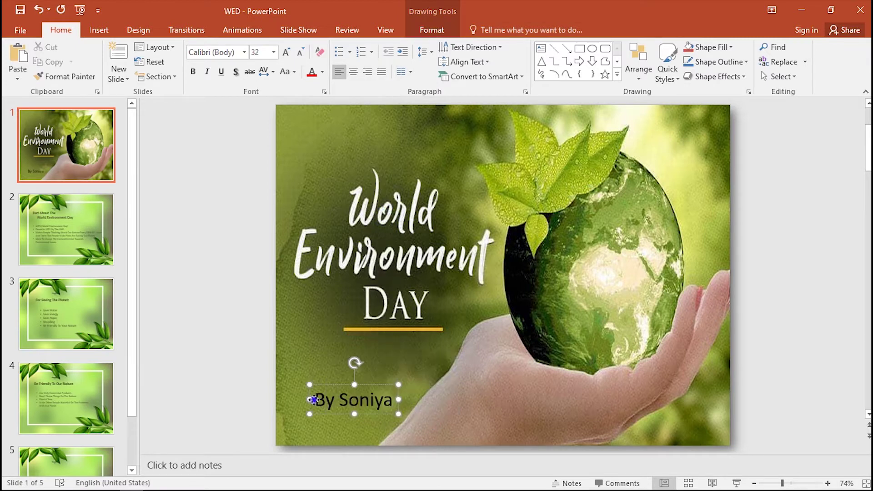
{"action": "left_click_drag", "start_coordinate": [309, 403], "coordinate": [300, 406]}
{"action": "left_click", "coordinate": [265, 367]}
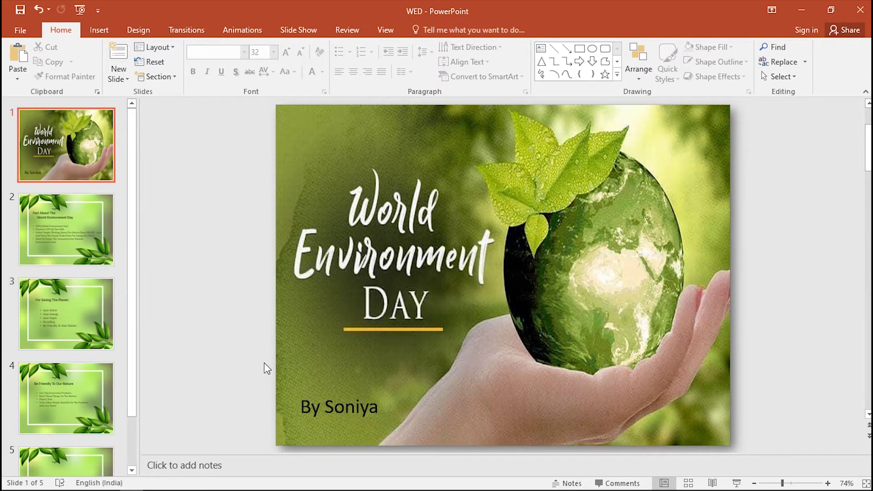
{"action": "key", "text": "ctrl+shift+Escape"}
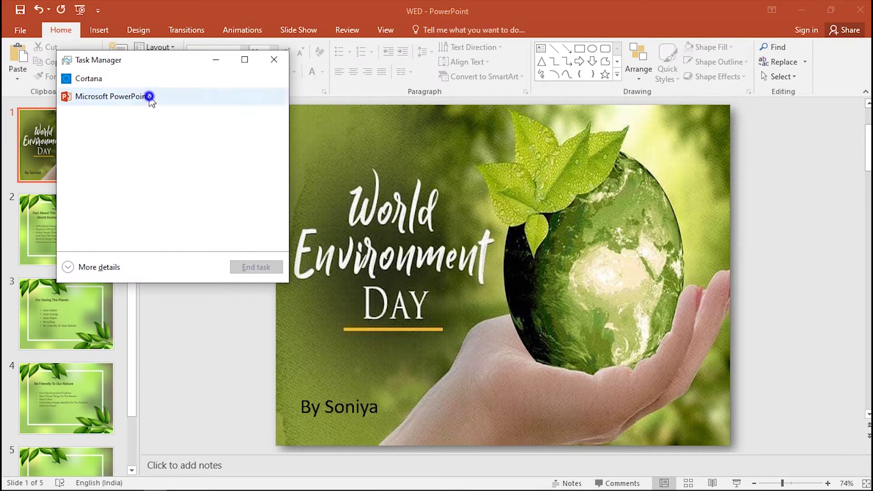
Force-close PowerPoint, relaunch PowerPoint 2016 via a 'powe' search, and reopen WED
{"action": "left_click", "coordinate": [150, 99]}
{"action": "left_click", "coordinate": [248, 268]}
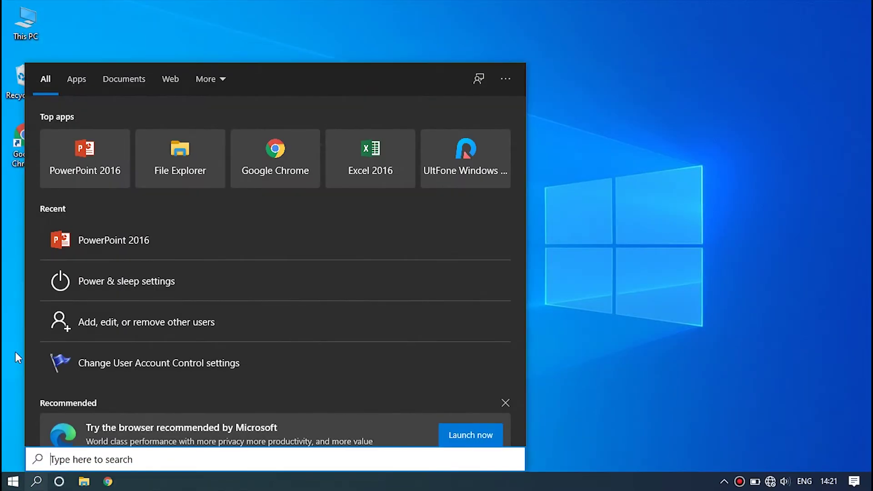
{"action": "type", "text": "powe"}
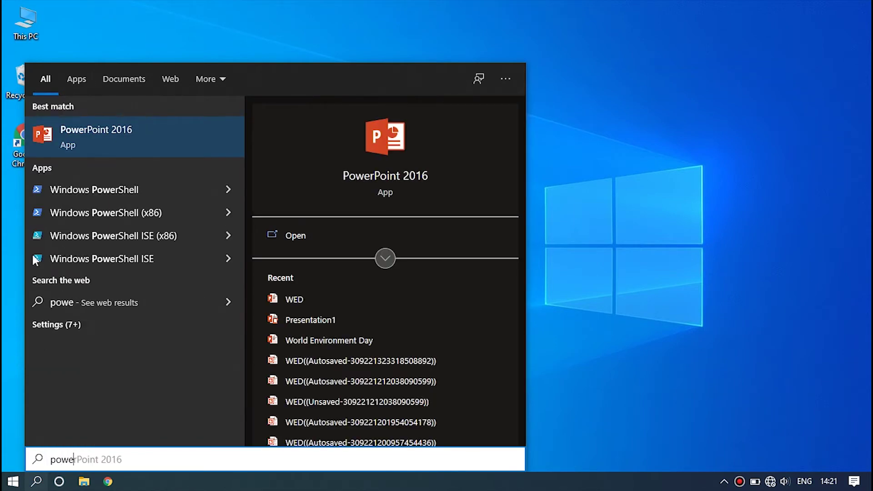
{"action": "left_click", "coordinate": [107, 132]}
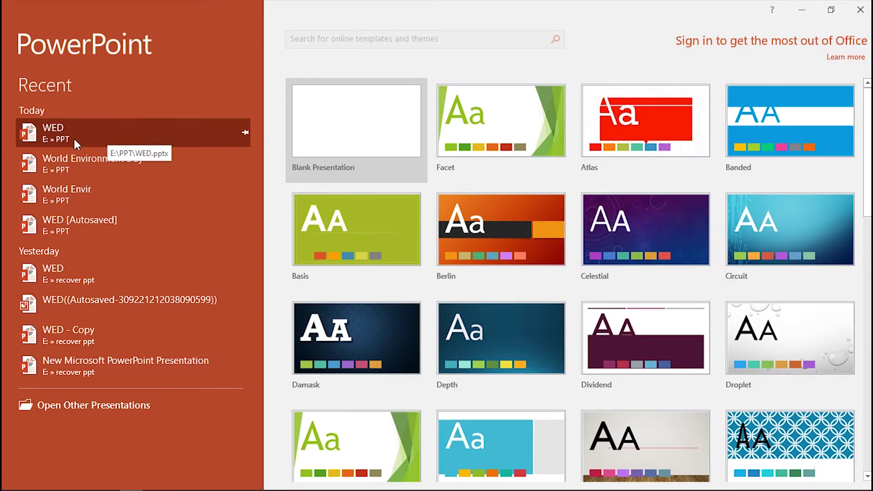
{"action": "left_click", "coordinate": [73, 137]}
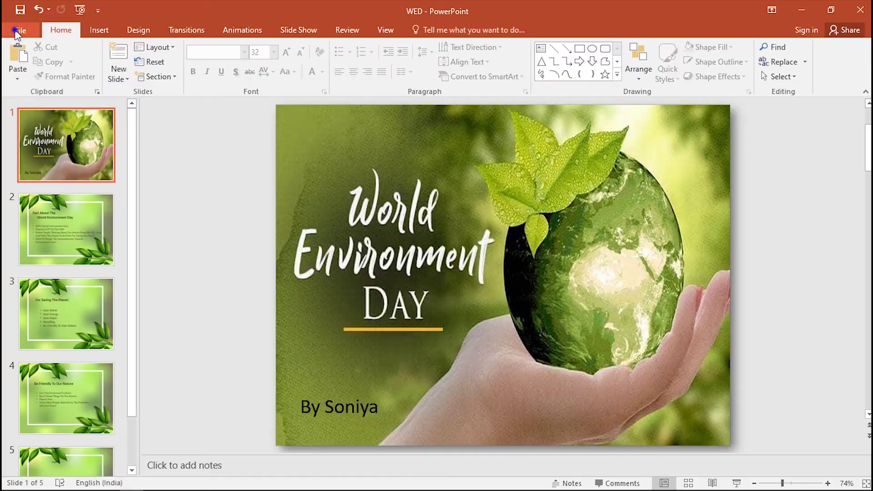
Copy the AutoRecover file location from File > Options > Save and close Options
{"action": "left_click", "coordinate": [17, 32]}
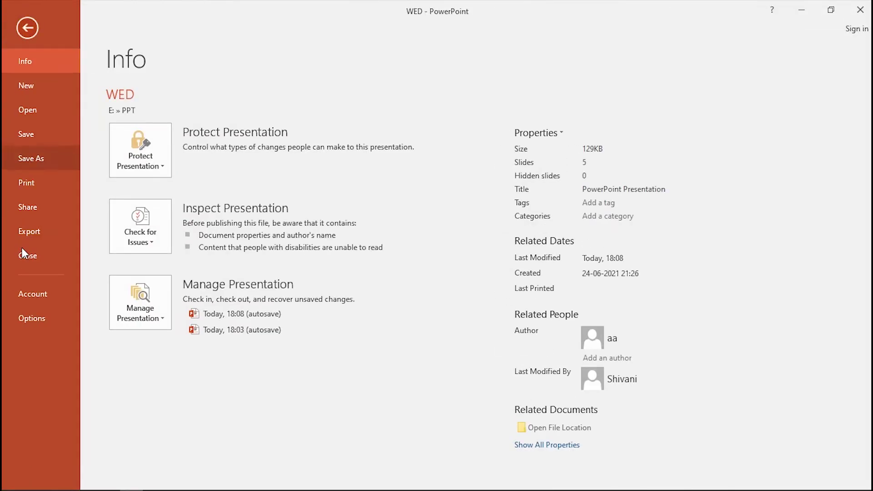
{"action": "left_click", "coordinate": [24, 312]}
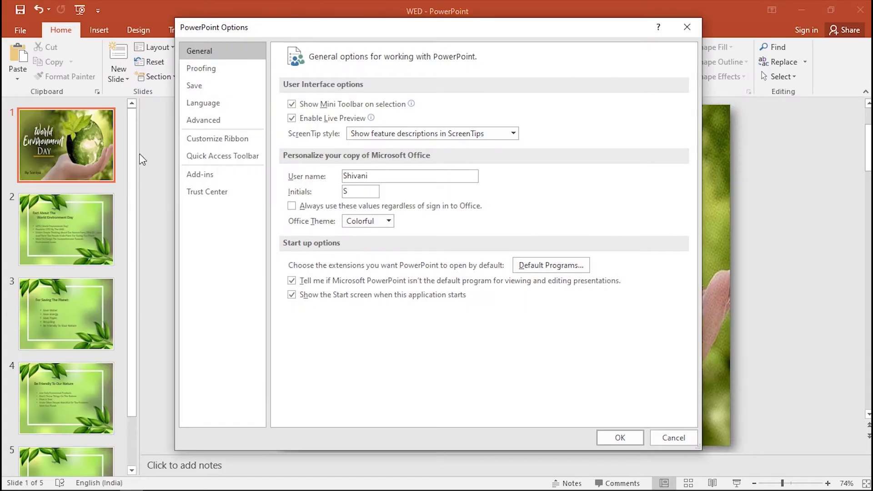
{"action": "left_click", "coordinate": [195, 86]}
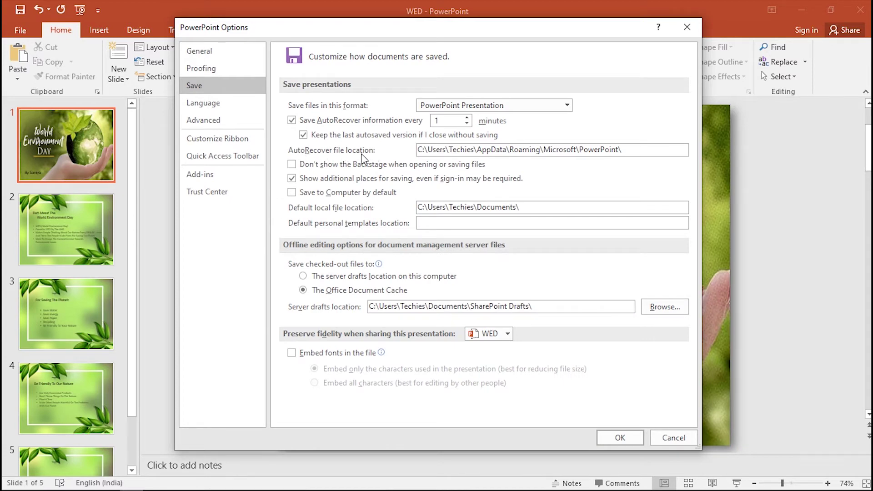
{"action": "double_click", "coordinate": [478, 150]}
{"action": "key", "text": "ctrl+c"}
{"action": "left_click", "coordinate": [614, 436]}
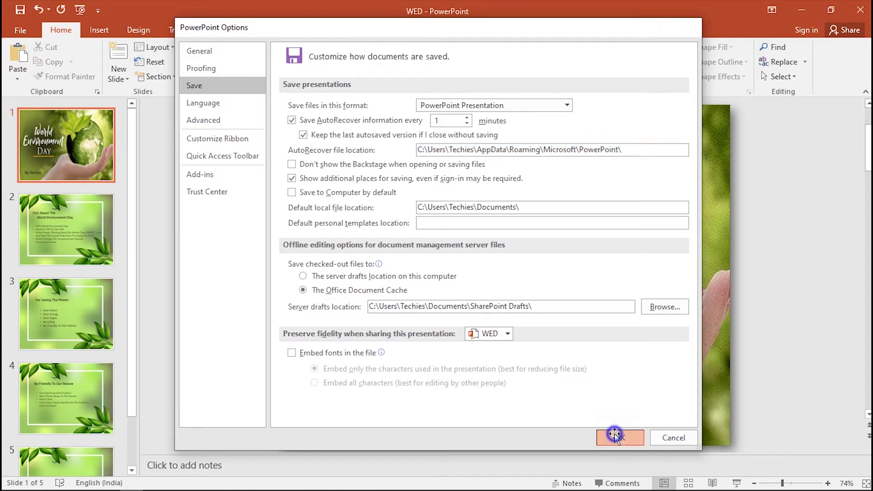
Force-close PowerPoint from Task Manager
{"action": "key", "text": "ctrl+shift+Escape"}
{"action": "left_click", "coordinate": [146, 96]}
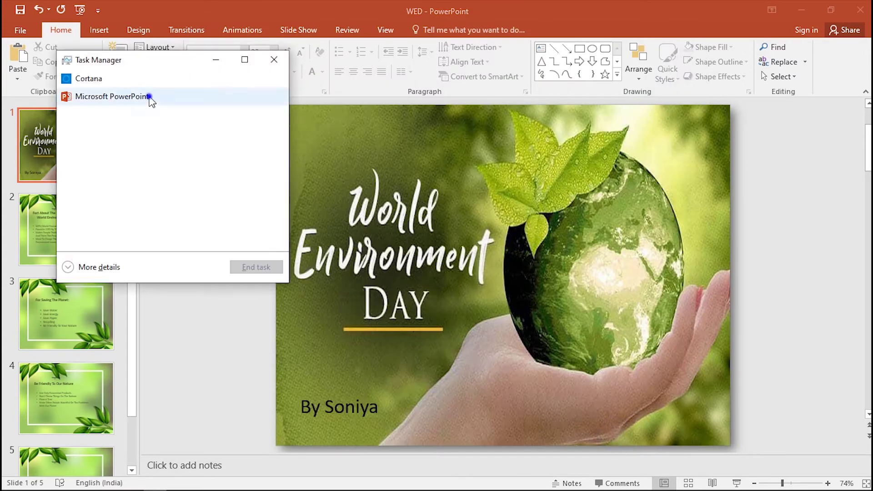
{"action": "left_click", "coordinate": [245, 268]}
{"action": "left_click", "coordinate": [247, 272]}
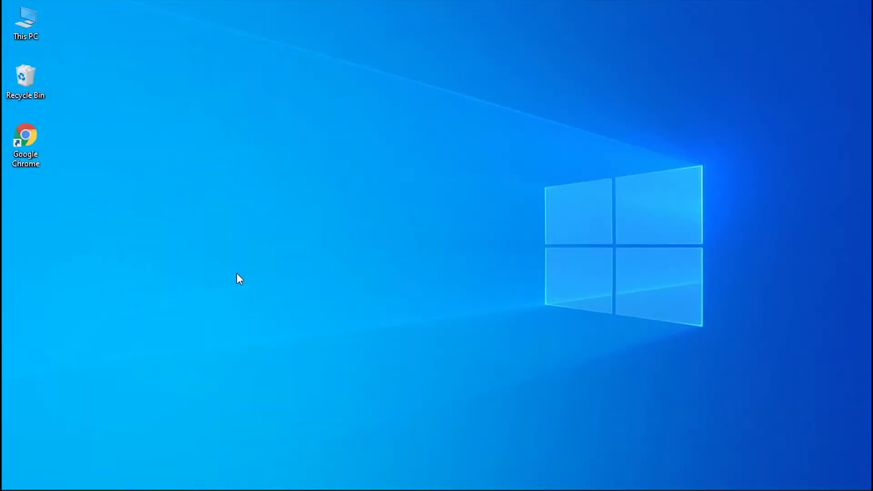
{"action": "left_click", "coordinate": [91, 483]}
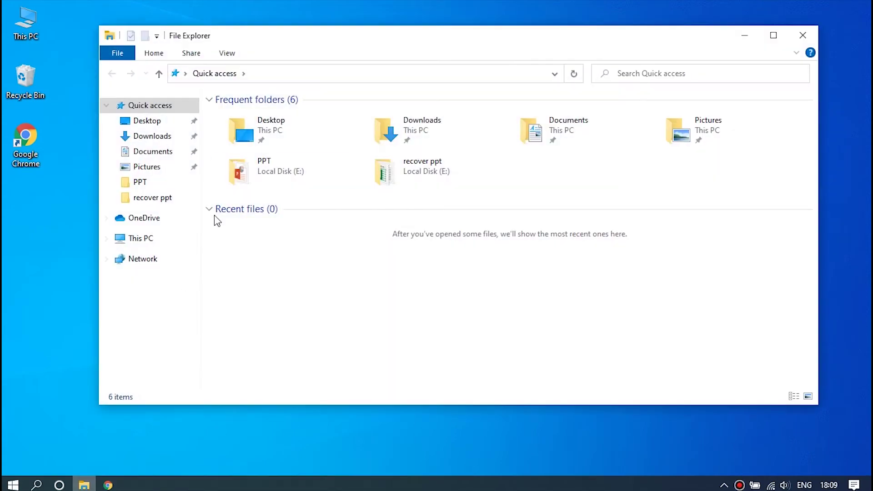
{"action": "left_click", "coordinate": [258, 75]}
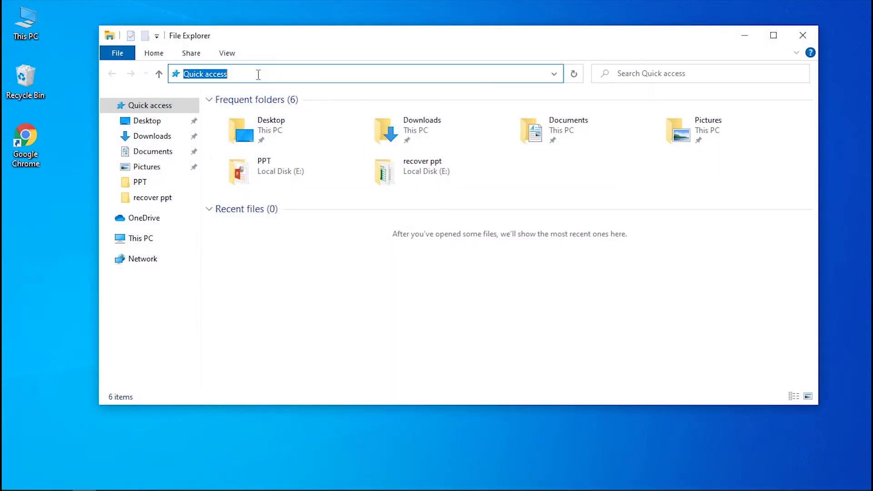
{"action": "key", "text": "ctrl+v"}
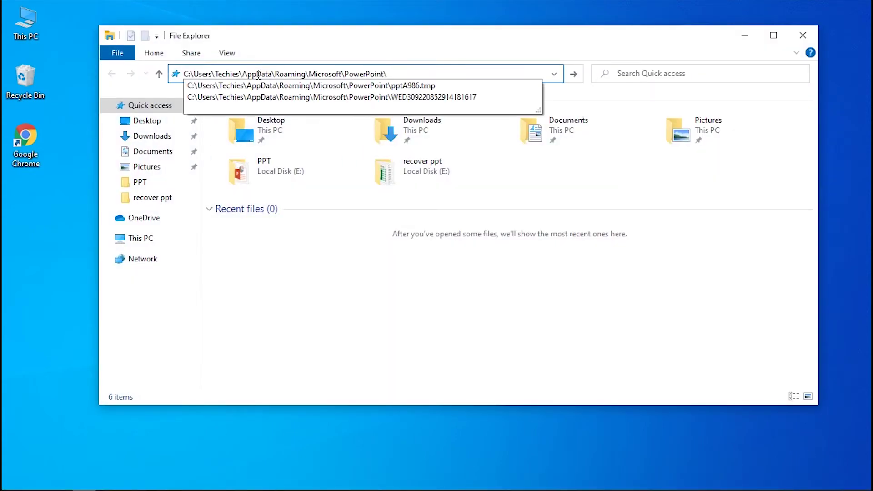
{"action": "key", "text": "Return"}
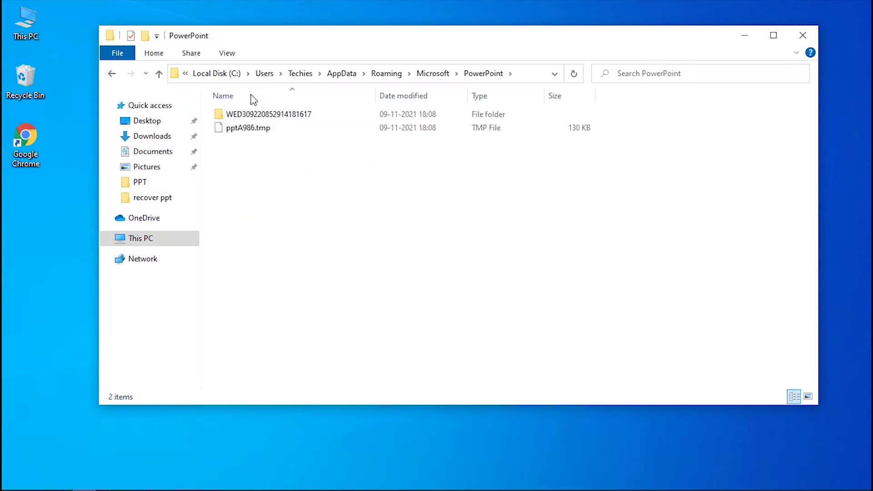
{"action": "double_click", "coordinate": [278, 114]}
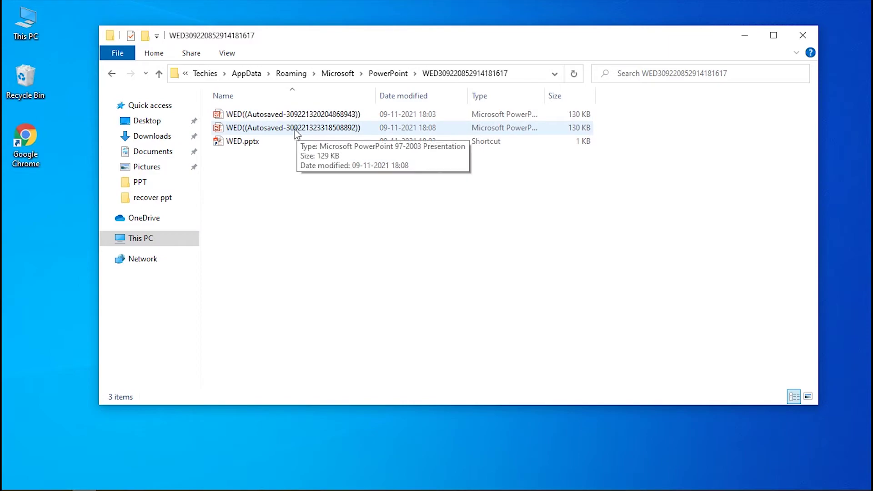
{"action": "double_click", "coordinate": [287, 128]}
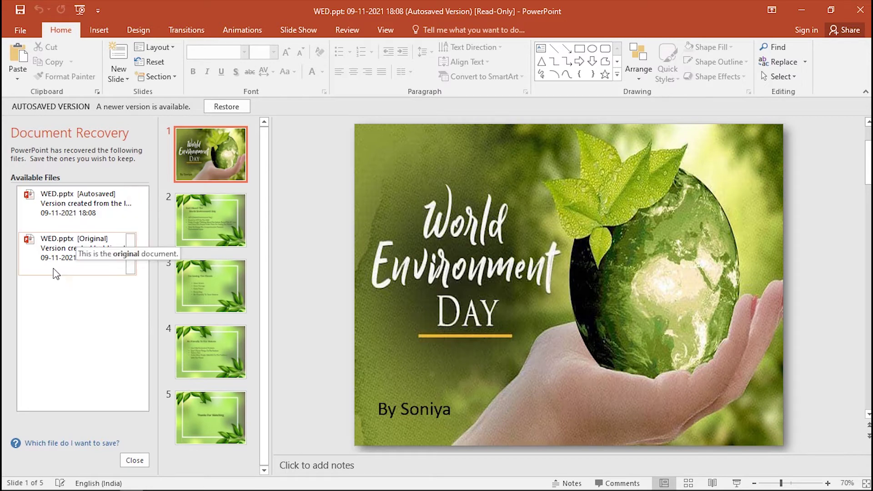
Compare Original and Autosaved versions, keep the autosaved WED.pptx, close recovery, and save
{"action": "left_click", "coordinate": [89, 262]}
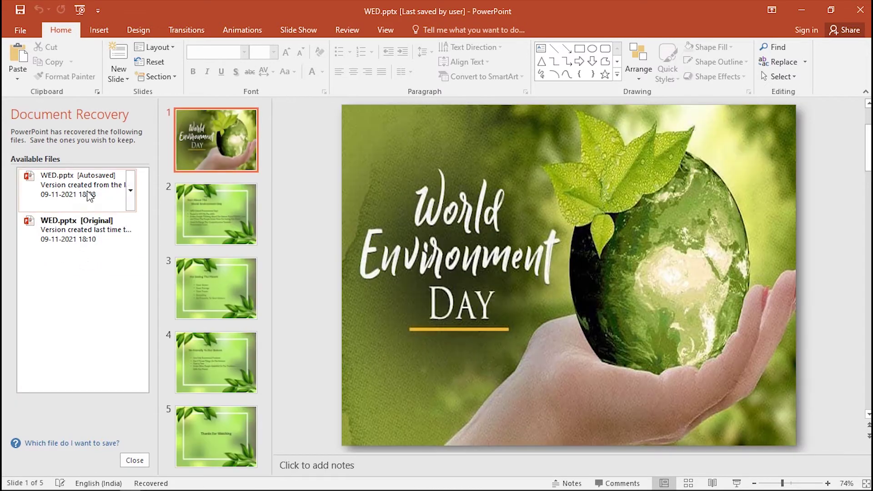
{"action": "left_click", "coordinate": [91, 193]}
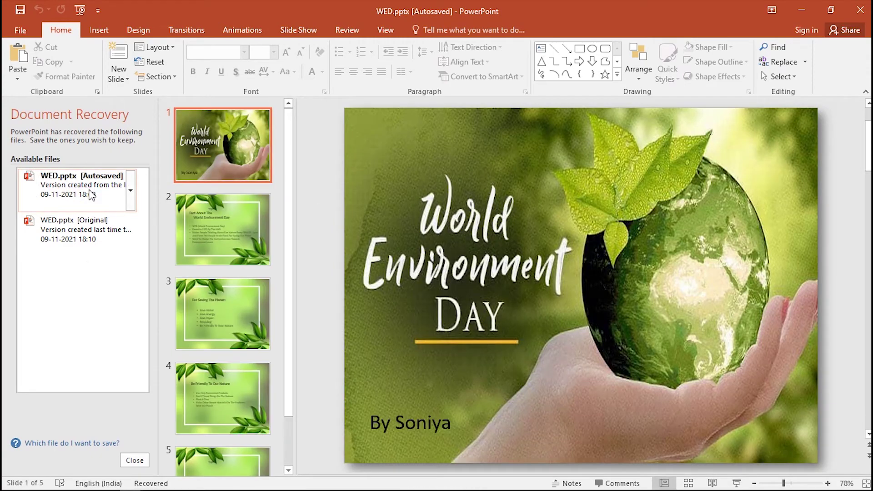
{"action": "left_click", "coordinate": [135, 460]}
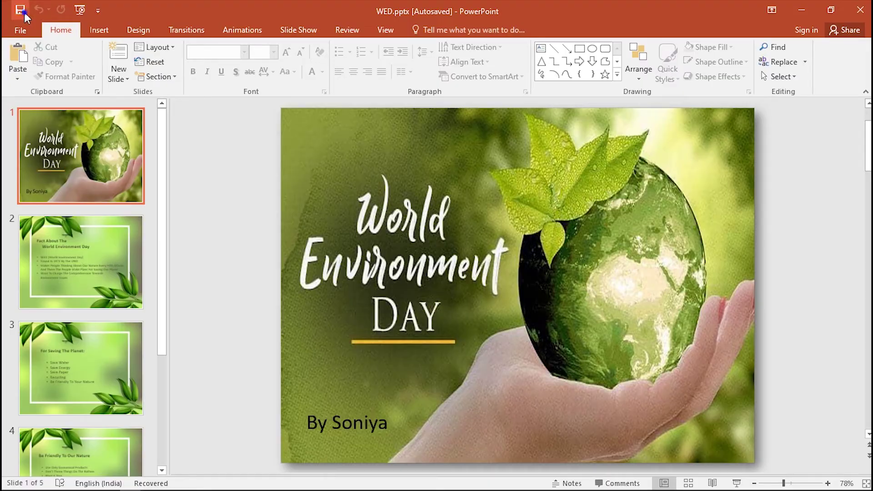
{"action": "left_click", "coordinate": [20, 10]}
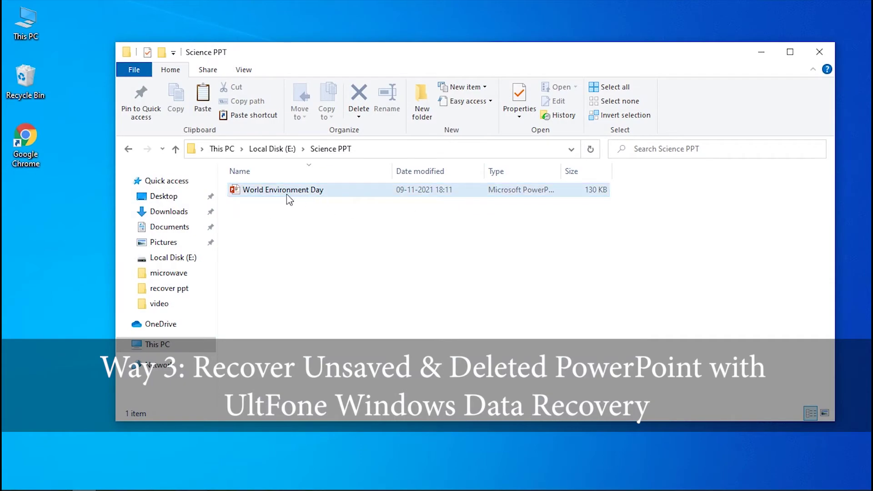
Open World Environment Day and review its five slides, returning to slide 1
{"action": "double_click", "coordinate": [280, 196]}
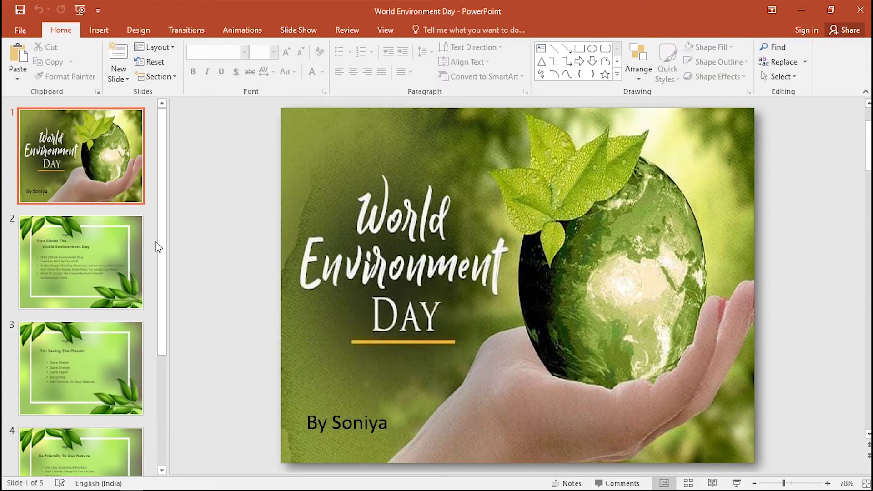
{"action": "left_click", "coordinate": [132, 291]}
{"action": "left_click", "coordinate": [108, 364]}
{"action": "left_click", "coordinate": [88, 440]}
{"action": "left_click", "coordinate": [87, 471]}
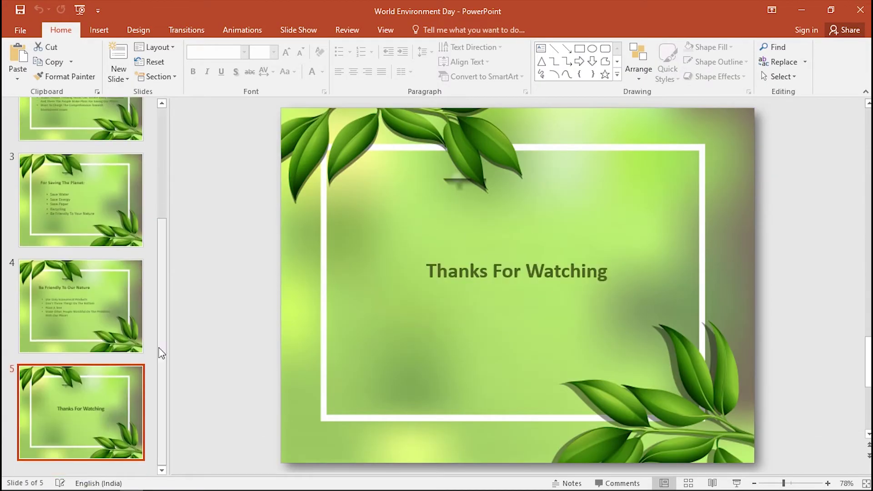
{"action": "left_click_drag", "start_coordinate": [160, 353], "coordinate": [181, 168]}
{"action": "left_click", "coordinate": [116, 159]}
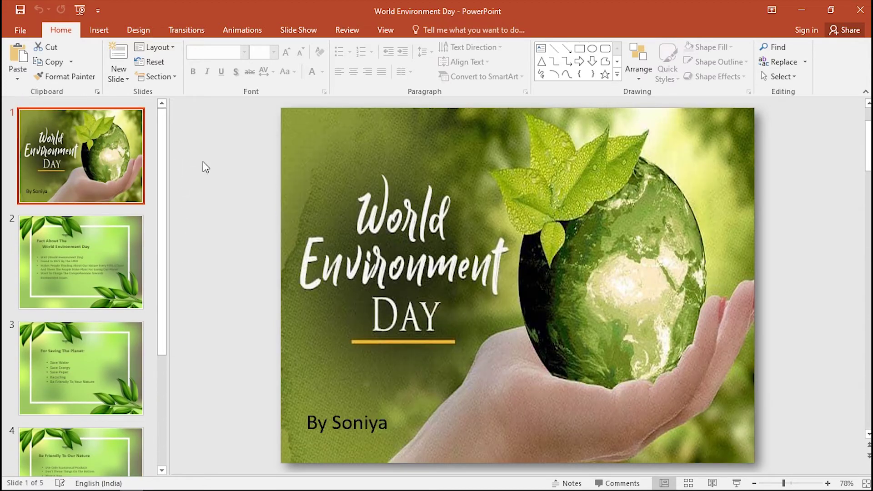
Close the presentation and permanently delete World Environment Day with Shift+Delete
{"action": "left_click", "coordinate": [860, 10]}
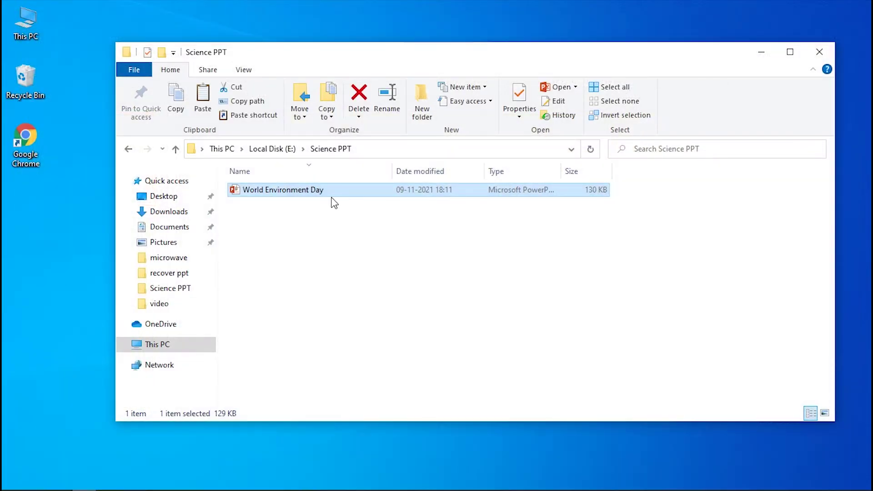
{"action": "key", "text": "shift+Delete"}
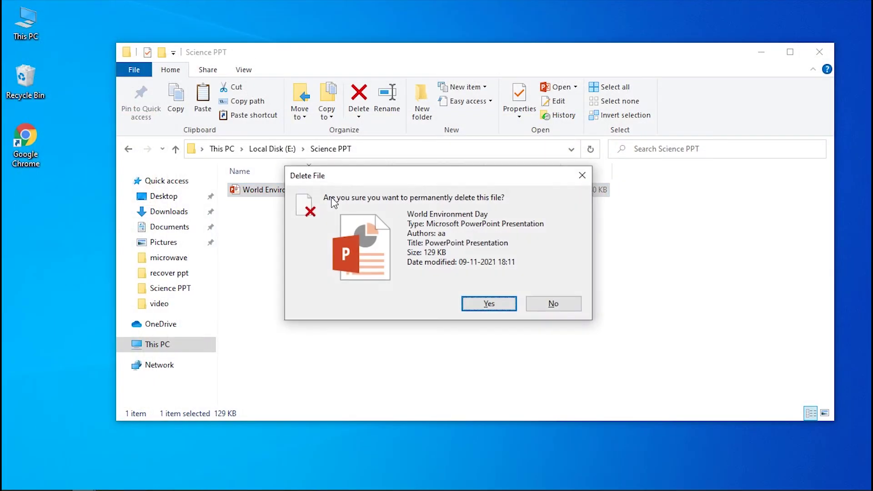
{"action": "left_click", "coordinate": [484, 311]}
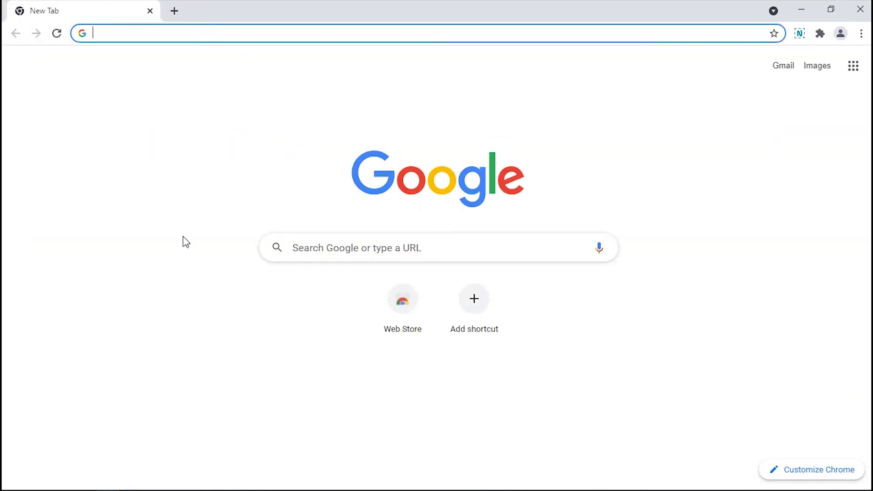
Search Google for UltFone and go to the official ultfone.com website
{"action": "left_click", "coordinate": [323, 253]}
{"action": "key", "text": "Escape"}
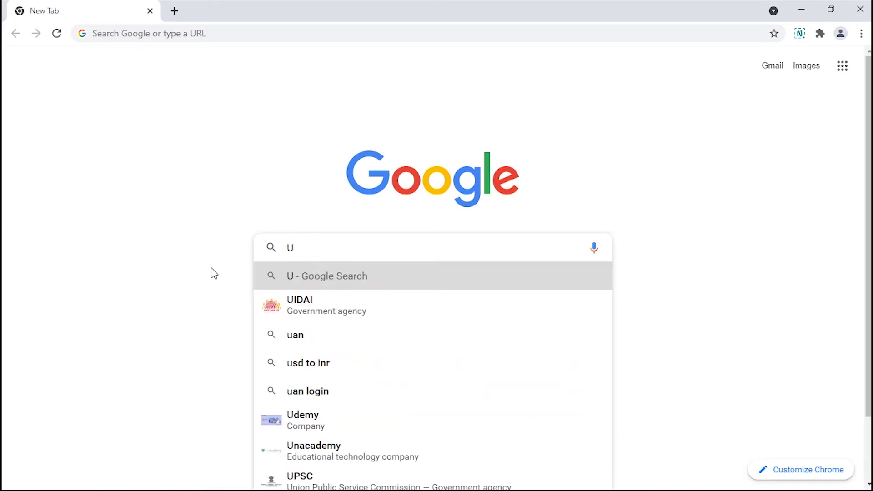
{"action": "type", "text": "ltFone"}
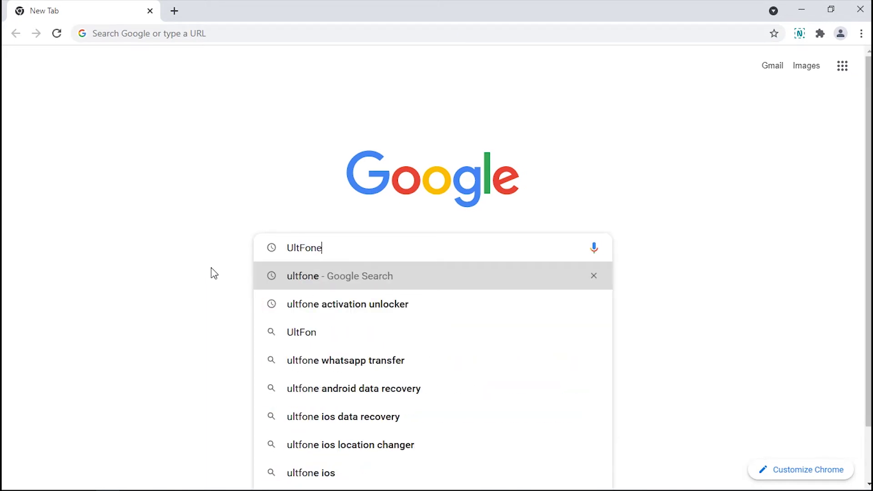
{"action": "key", "text": "Return"}
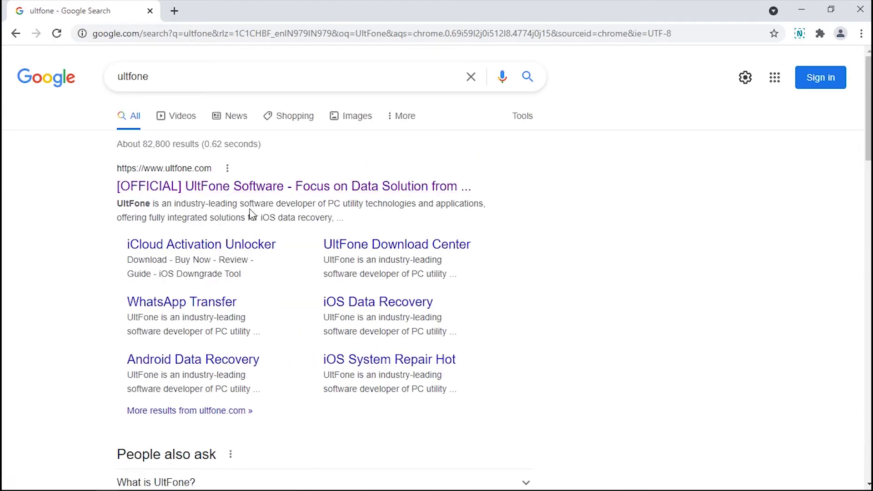
{"action": "left_click", "coordinate": [185, 186]}
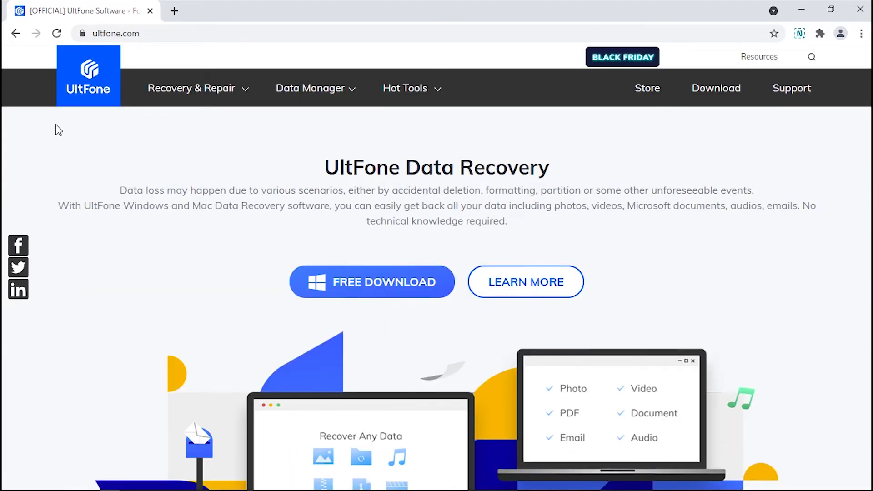
Download any-data-recovery.exe from the Windows Data Recovery page and launch the installer
{"action": "mouse_move", "coordinate": [189, 93]}
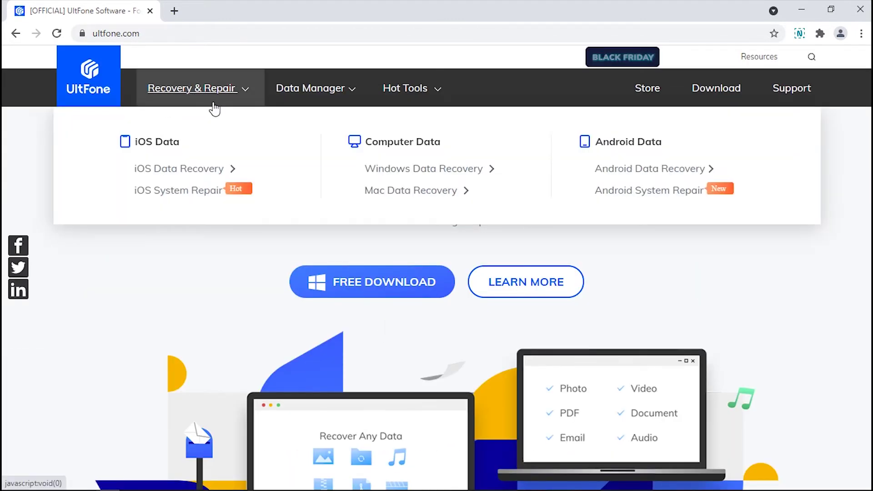
{"action": "left_click", "coordinate": [455, 170]}
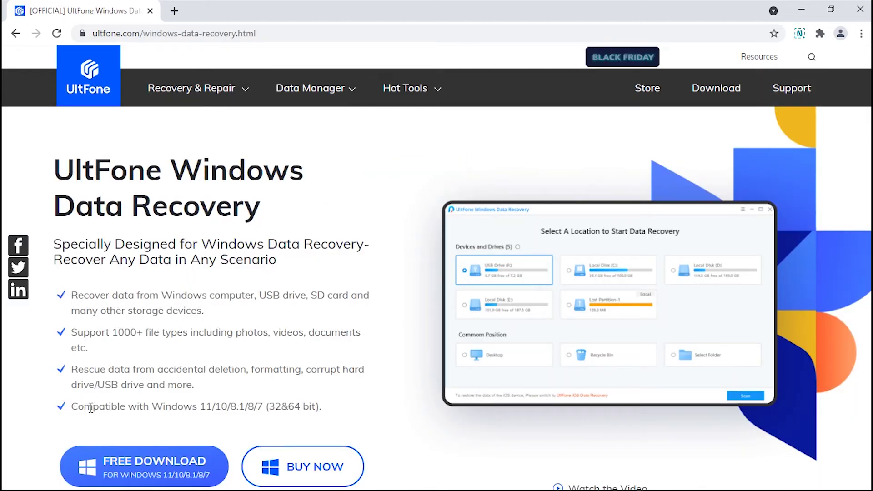
{"action": "left_click", "coordinate": [147, 463]}
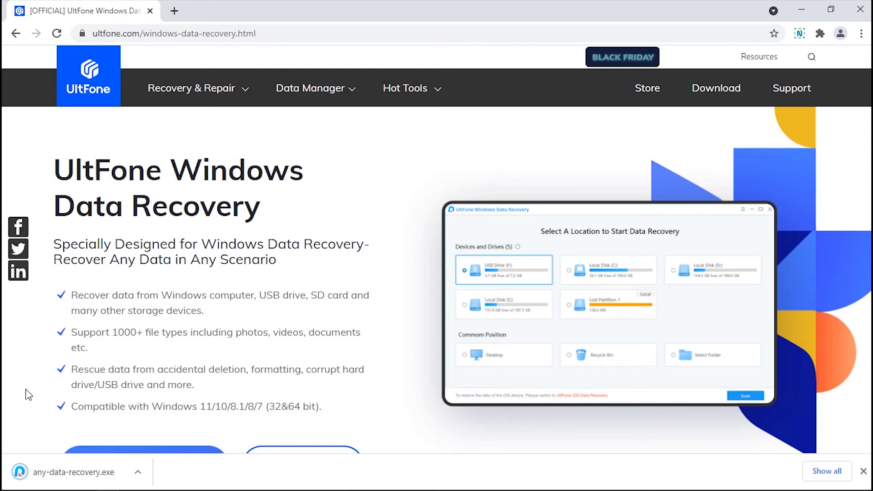
{"action": "left_click", "coordinate": [119, 478]}
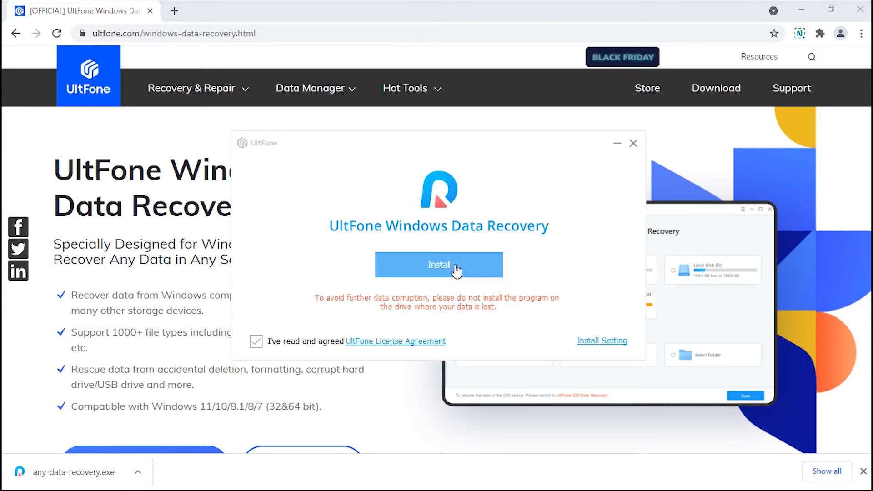
Install UltFone Windows Data Recovery, start it, and close the thank-you browser tab
{"action": "left_click", "coordinate": [455, 268]}
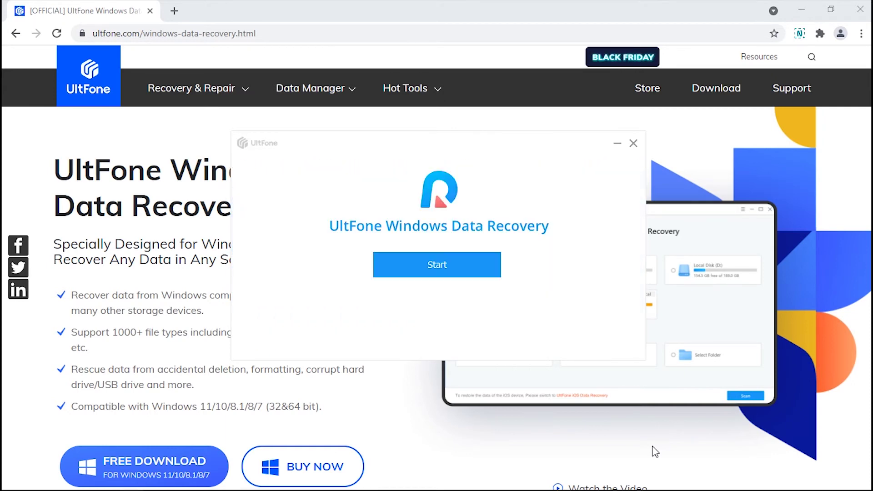
{"action": "left_click", "coordinate": [473, 267]}
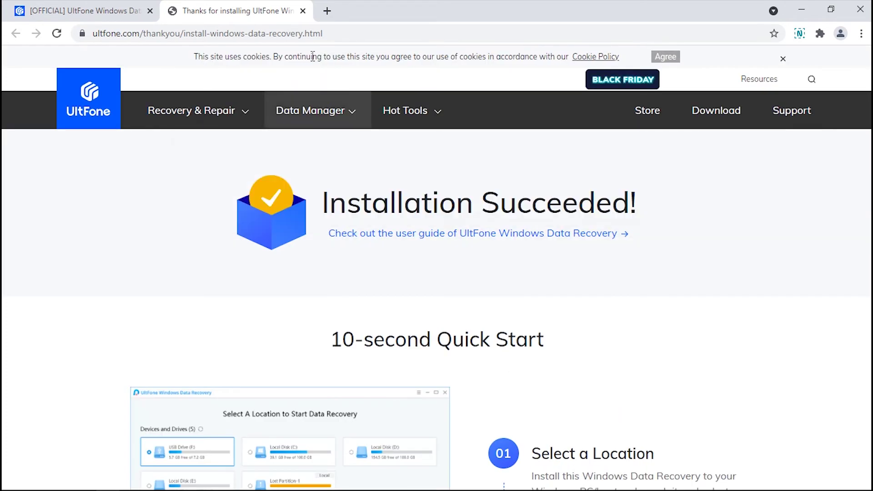
{"action": "left_click", "coordinate": [302, 11]}
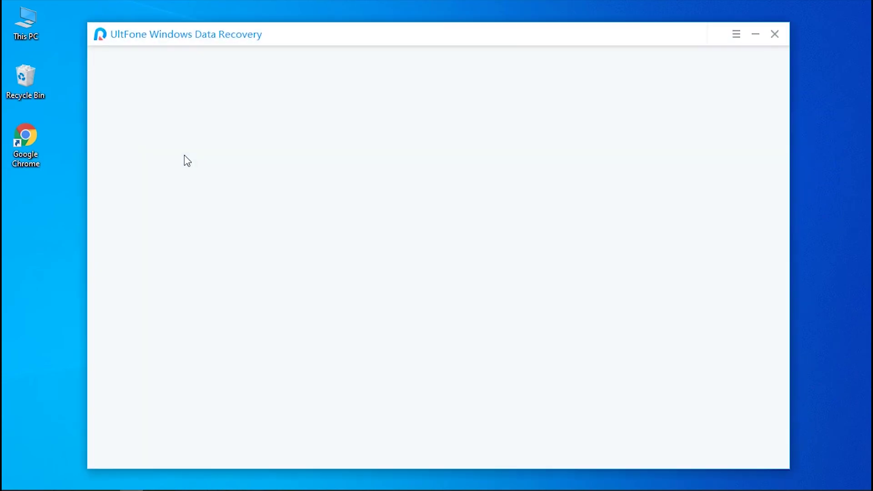
Scan the Science PPT folder on Local Disk (E:) for lost files
{"action": "left_click", "coordinate": [611, 311]}
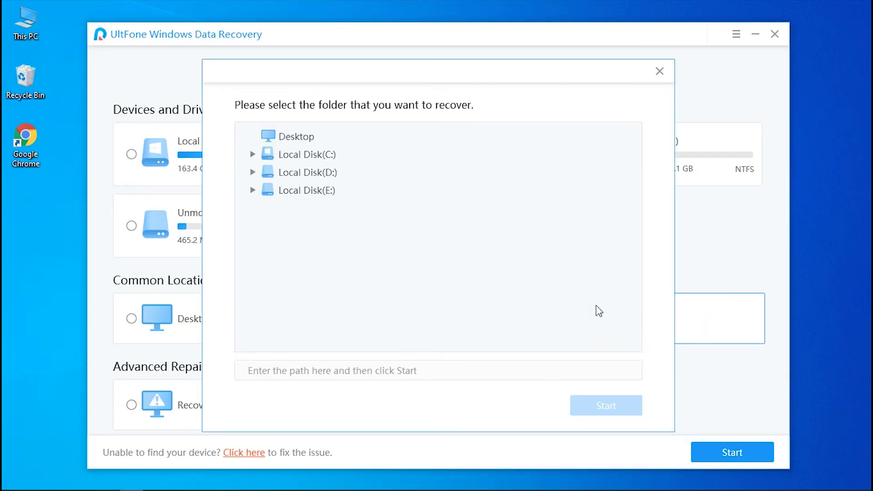
{"action": "left_click", "coordinate": [328, 193]}
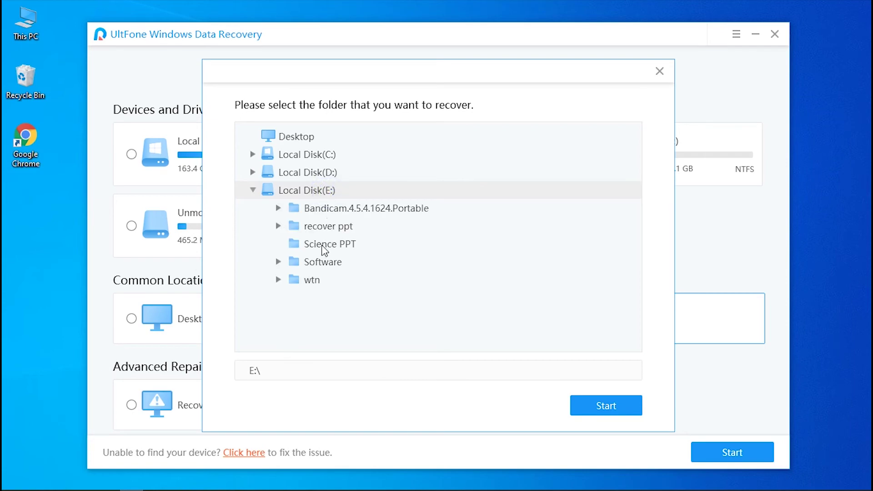
{"action": "left_click", "coordinate": [341, 245]}
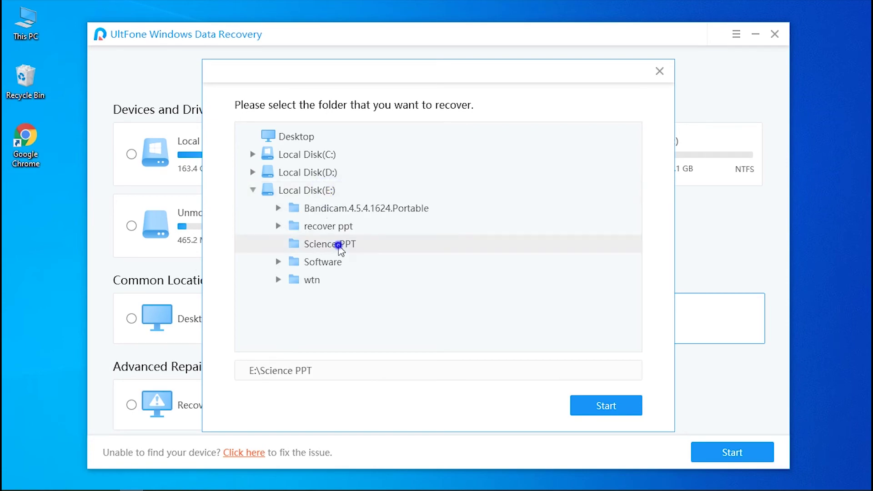
{"action": "left_click", "coordinate": [590, 414]}
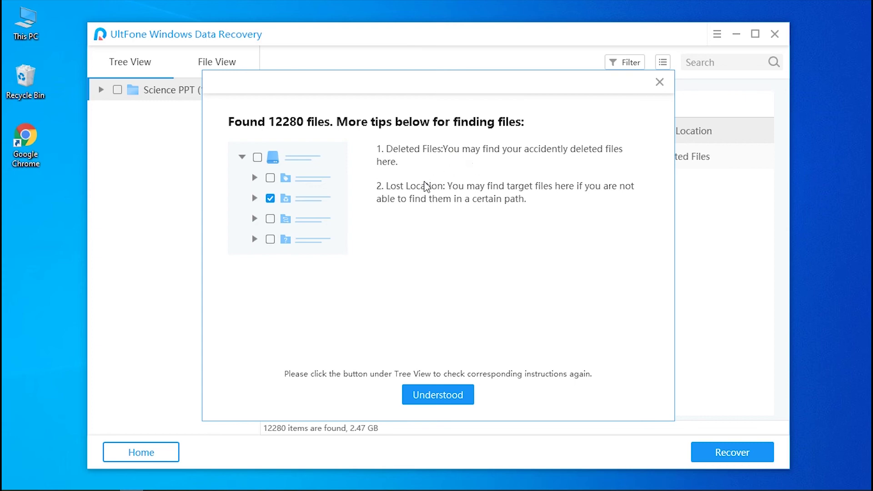
Dismiss the scan tips and tick World Environment Day.pptx under Deleted Files > Science PPT
{"action": "left_click", "coordinate": [439, 399]}
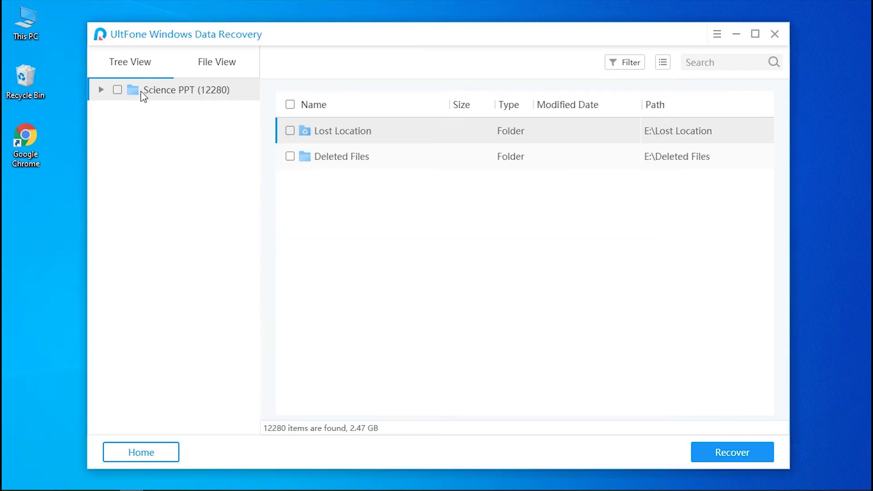
{"action": "left_click", "coordinate": [178, 93]}
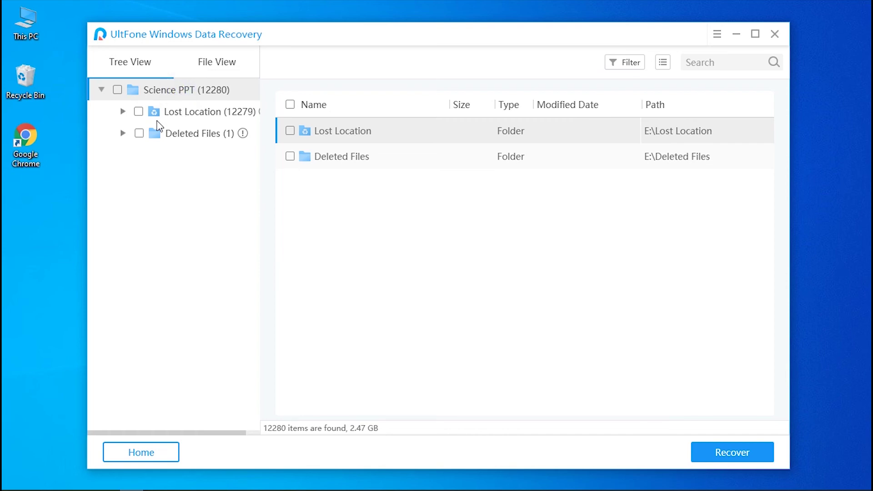
{"action": "left_click", "coordinate": [199, 134]}
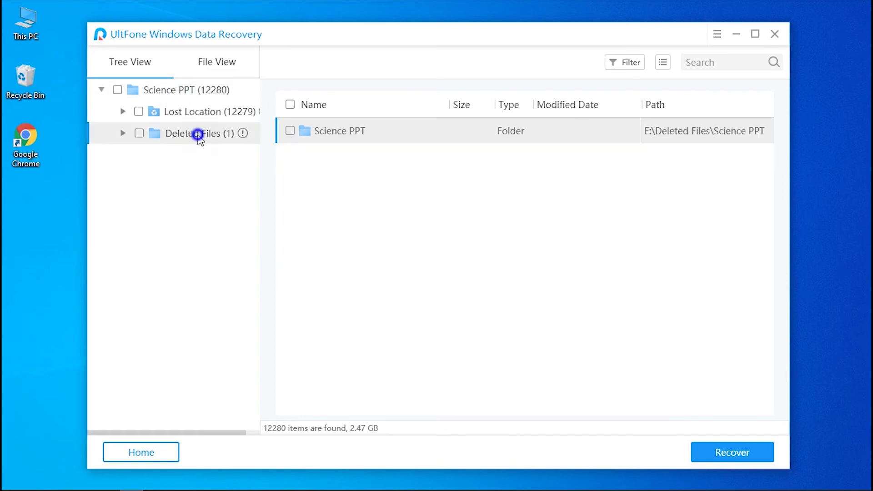
{"action": "left_click", "coordinate": [225, 155]}
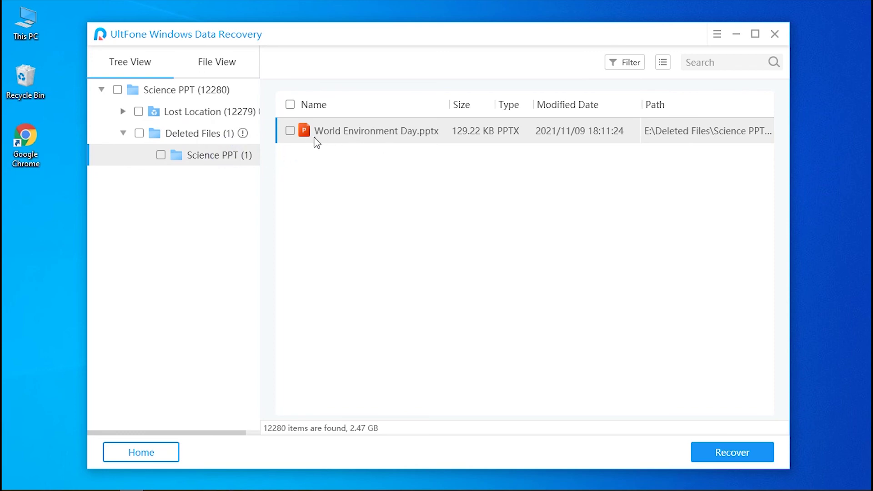
{"action": "left_click", "coordinate": [289, 131]}
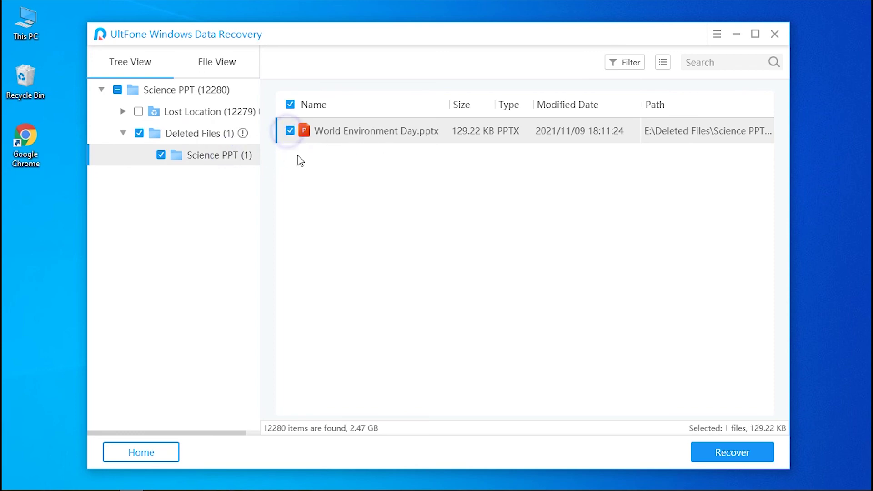
Recover World Environment Day.pptx to the Desktop
{"action": "left_click", "coordinate": [711, 459]}
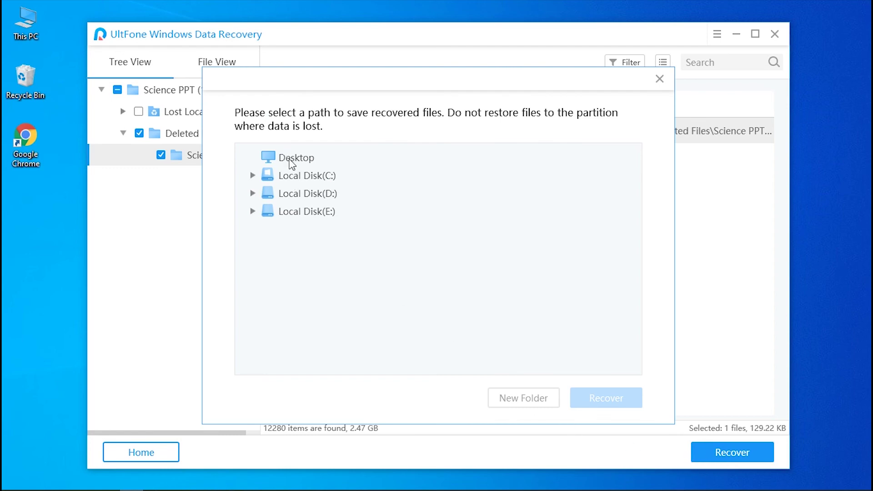
{"action": "left_click", "coordinate": [291, 161]}
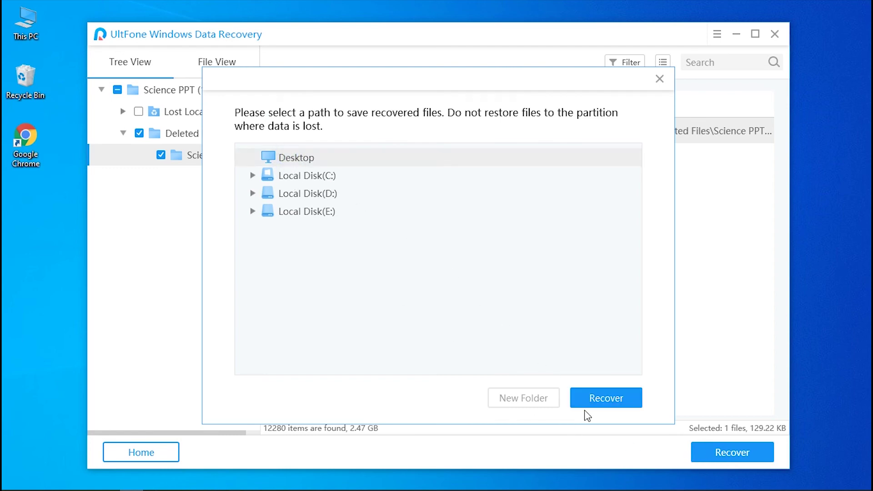
{"action": "left_click", "coordinate": [601, 407]}
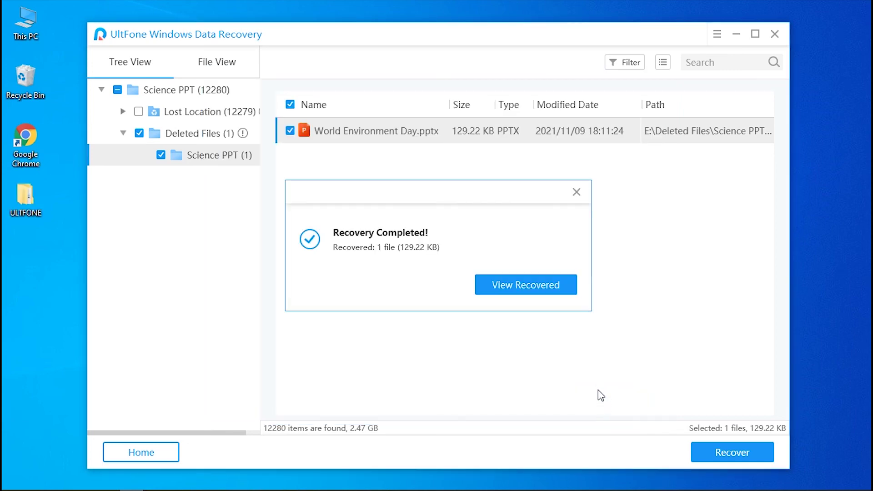
Close UltFone and open the ULTFONE folder on the Desktop
{"action": "left_click", "coordinate": [577, 192]}
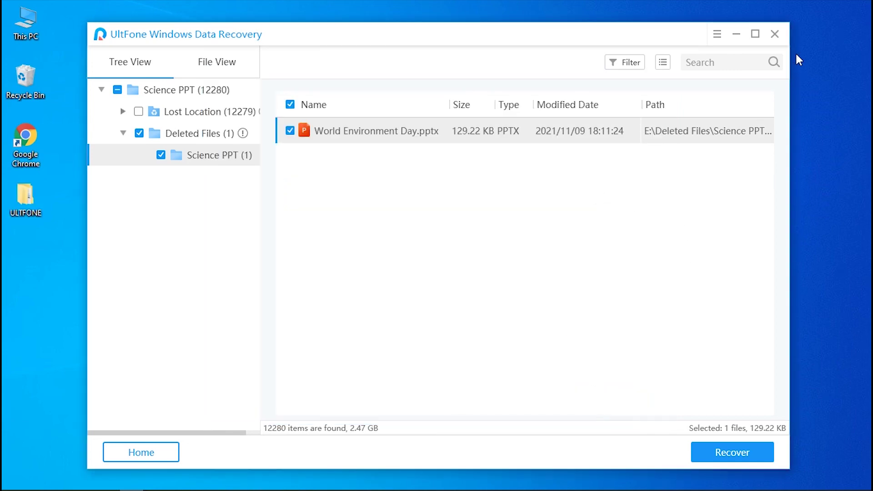
{"action": "left_click", "coordinate": [776, 34]}
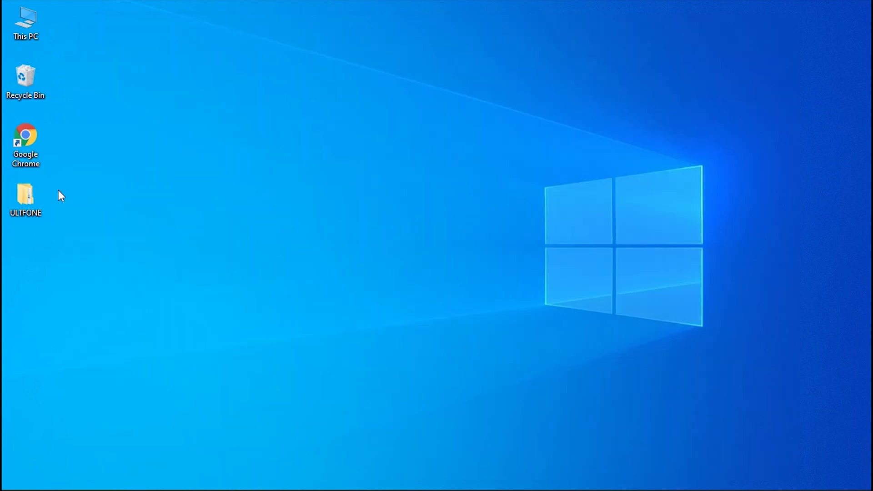
{"action": "double_click", "coordinate": [23, 207]}
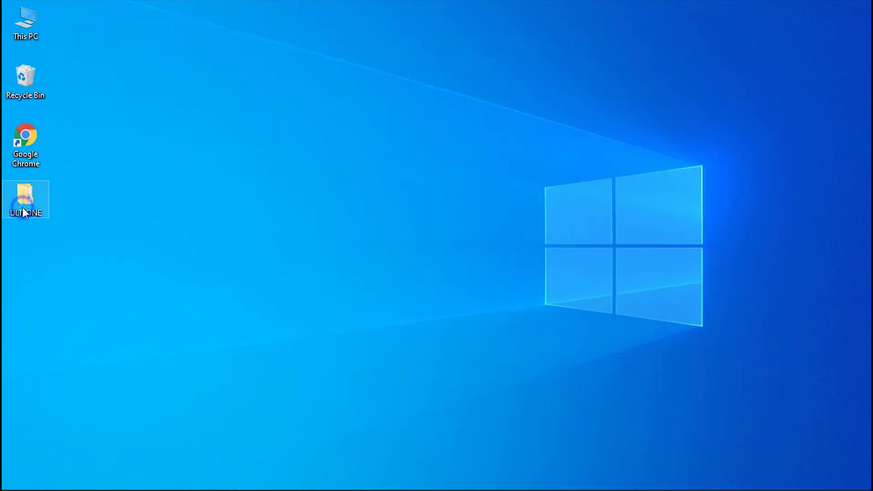
Open World Environment Day from 20211115_131905\E\Deleted Files\Science PPT in PowerPoint
{"action": "double_click", "coordinate": [172, 166]}
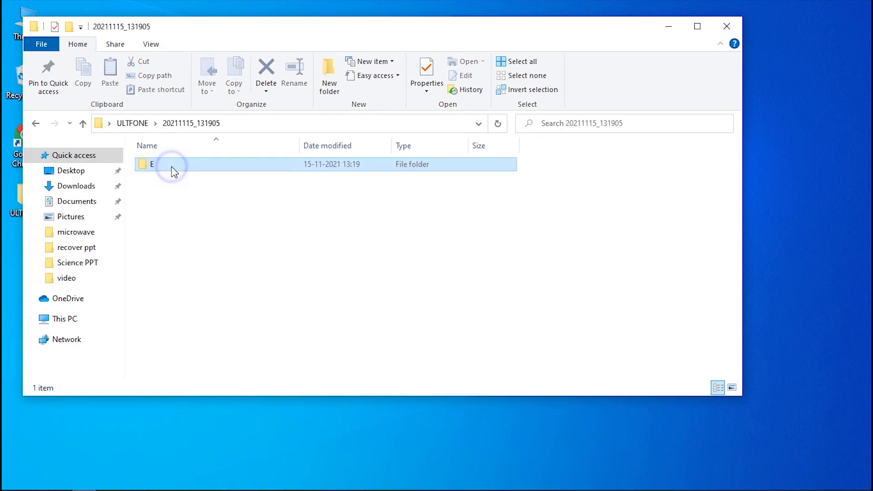
{"action": "double_click", "coordinate": [173, 168]}
{"action": "double_click", "coordinate": [172, 168]}
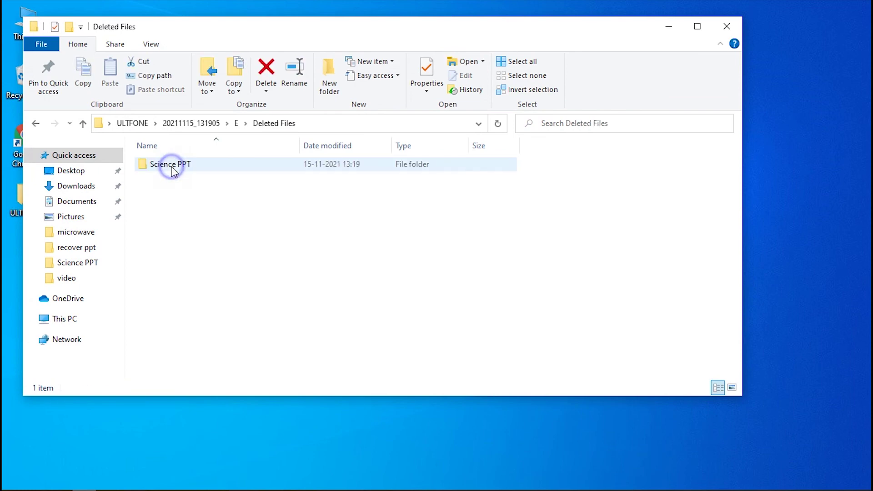
{"action": "double_click", "coordinate": [173, 170]}
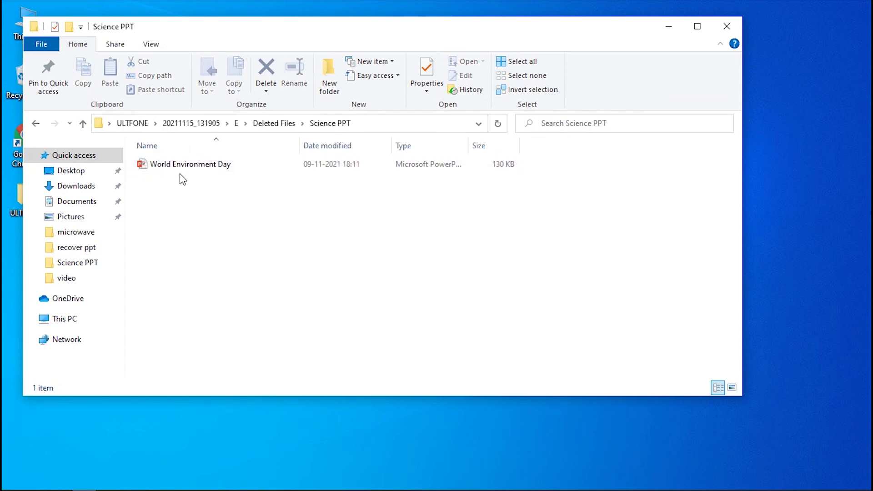
{"action": "left_click", "coordinate": [183, 170]}
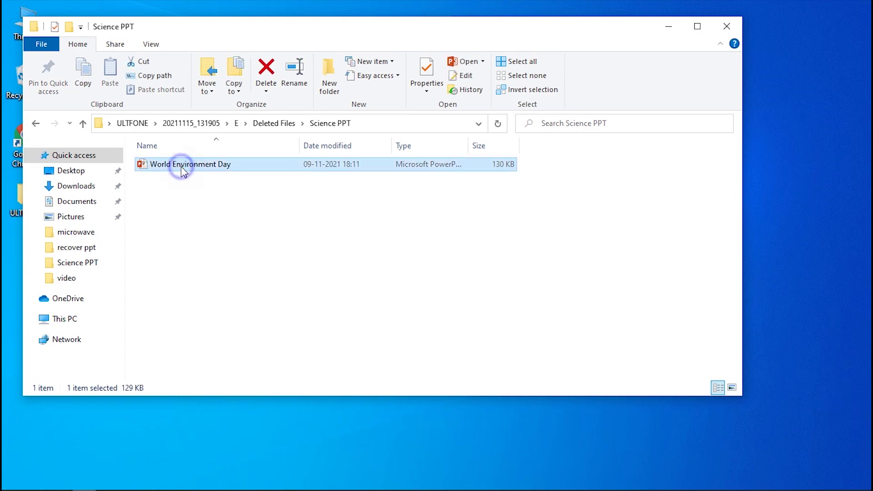
{"action": "double_click", "coordinate": [181, 167]}
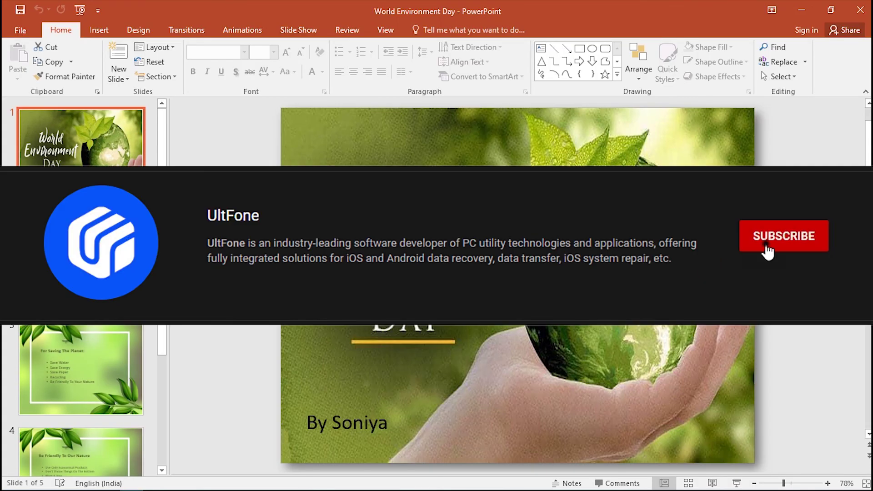